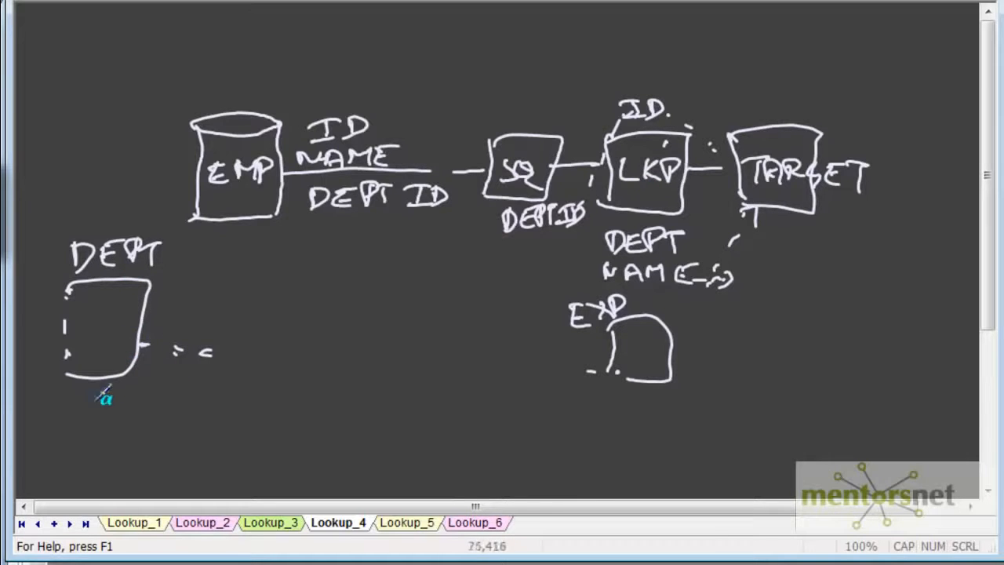
Handwrite DEPT_NAME below the DEPT table sketch in the Lookup_4 diagram.
{"action": "mouse_move", "coordinate": [94, 399]}
{"action": "left_mouse_down"}
{"action": "mouse_move", "coordinate": [134, 397]}
{"action": "mouse_move", "coordinate": [139, 386]}
{"action": "mouse_move", "coordinate": [227, 397]}
{"action": "mouse_move", "coordinate": [280, 385]}
{"action": "left_mouse_up"}
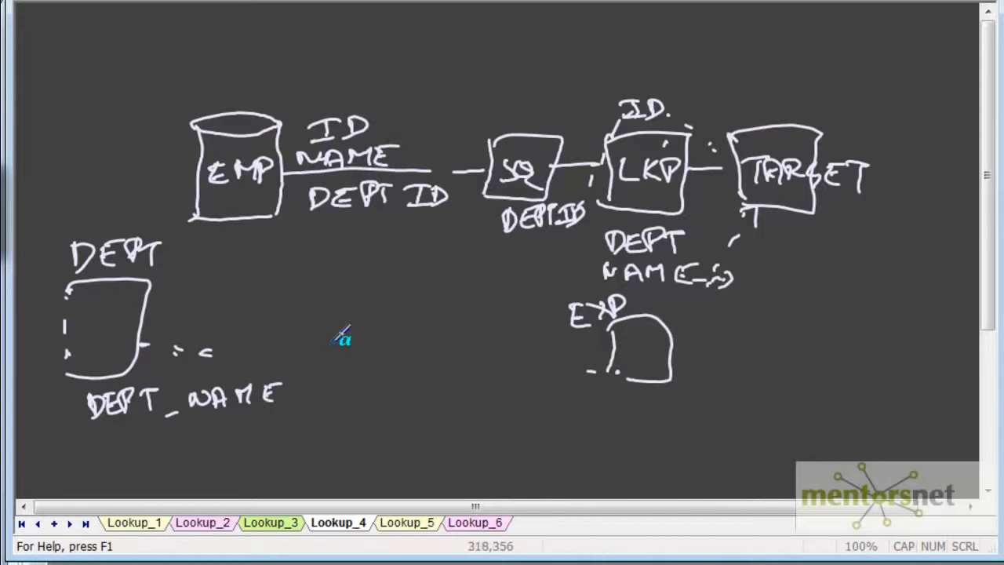
{"action": "mouse_move", "coordinate": [129, 447]}
{"action": "left_mouse_down"}
{"action": "mouse_move", "coordinate": [173, 437]}
{"action": "mouse_move", "coordinate": [174, 451]}
{"action": "mouse_move", "coordinate": [218, 459]}
{"action": "mouse_move", "coordinate": [240, 437]}
{"action": "mouse_move", "coordinate": [292, 436]}
{"action": "mouse_move", "coordinate": [325, 419]}
{"action": "mouse_move", "coordinate": [350, 423]}
{"action": "mouse_move", "coordinate": [339, 458]}
{"action": "mouse_move", "coordinate": [450, 437]}
{"action": "mouse_move", "coordinate": [477, 417]}
{"action": "mouse_move", "coordinate": [509, 432]}
{"action": "mouse_move", "coordinate": [629, 437]}
{"action": "left_mouse_up"}
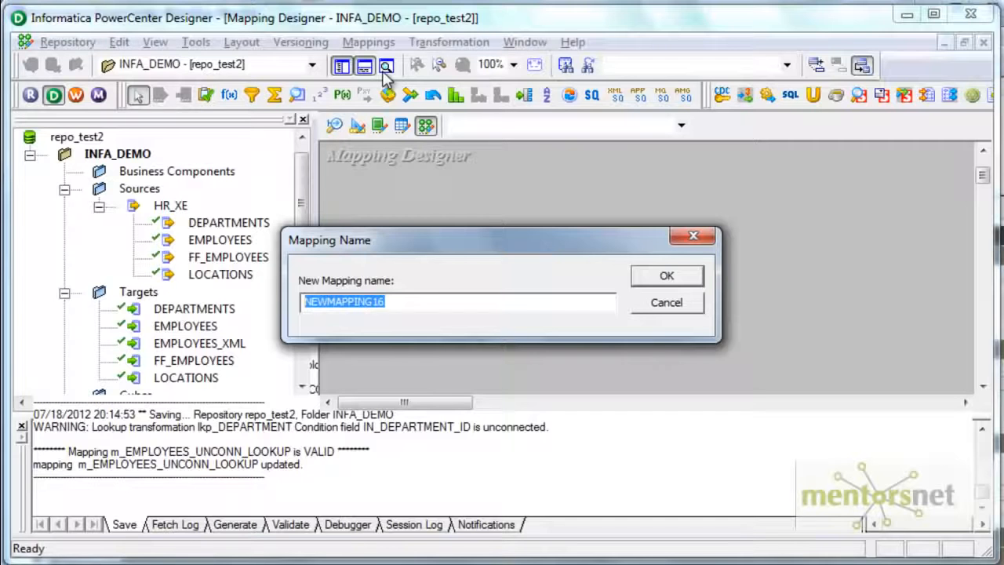
In Informatica PowerCenter Designer, name the new mapping m_EMPLOYEES_CONN_LOOKUP and add the HR_XE EMPLOYEES source to it.
{"action": "type", "text": "m_EMPLOYEES_CONN_LOOKUP"}
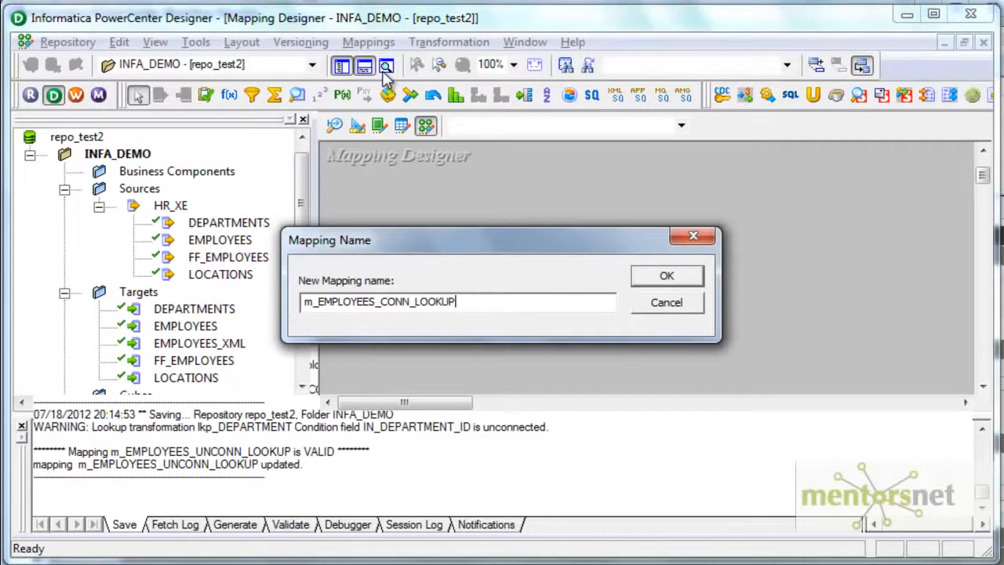
{"action": "key", "text": "Return"}
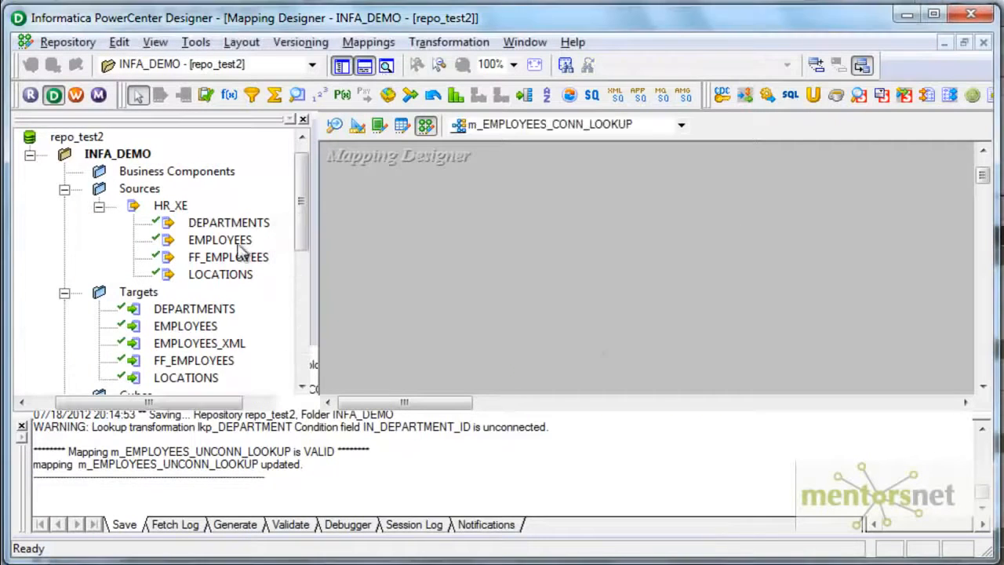
{"action": "left_click_drag", "start_coordinate": [237, 242], "coordinate": [378, 213]}
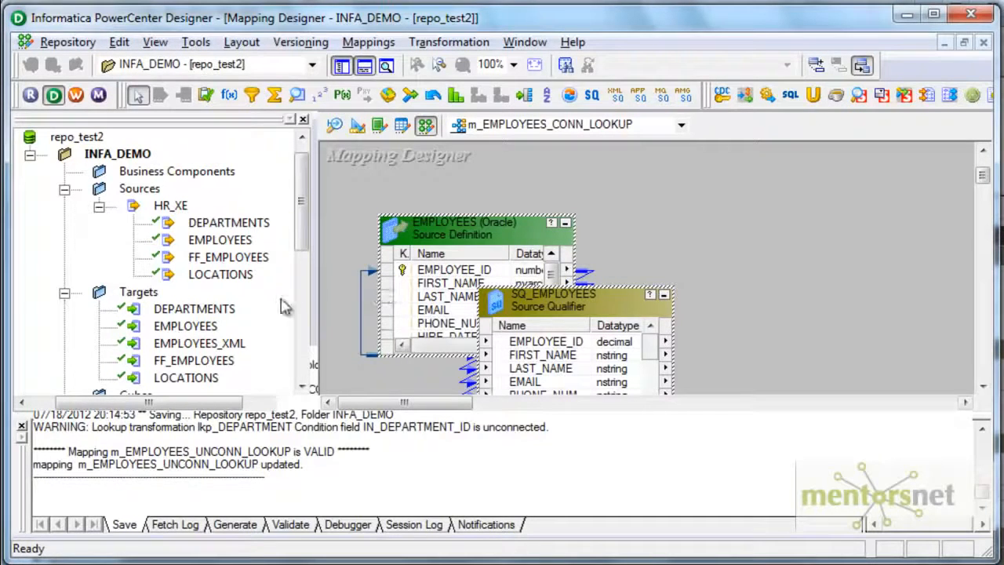
Create a Lookup transformation named lkp_DEPT in the mapping.
{"action": "left_click", "coordinate": [454, 43]}
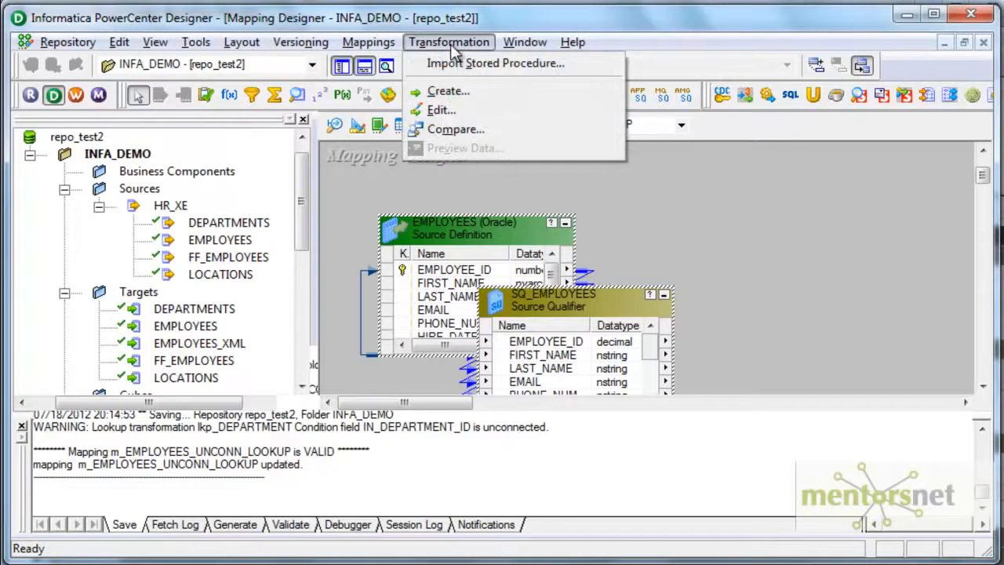
{"action": "left_click", "coordinate": [449, 91]}
{"action": "key", "text": "l"}
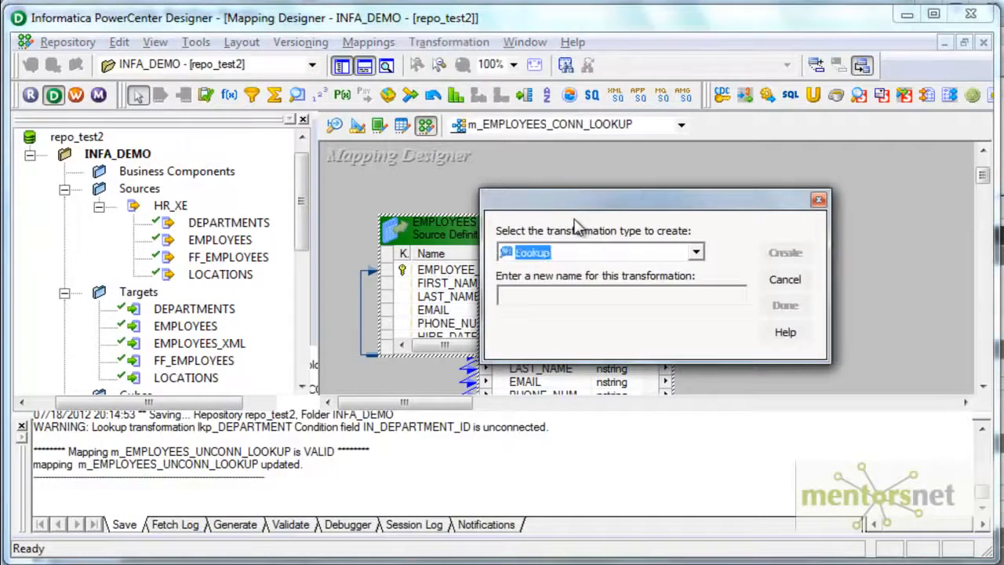
{"action": "key", "text": "Tab"}
{"action": "type", "text": "l"}
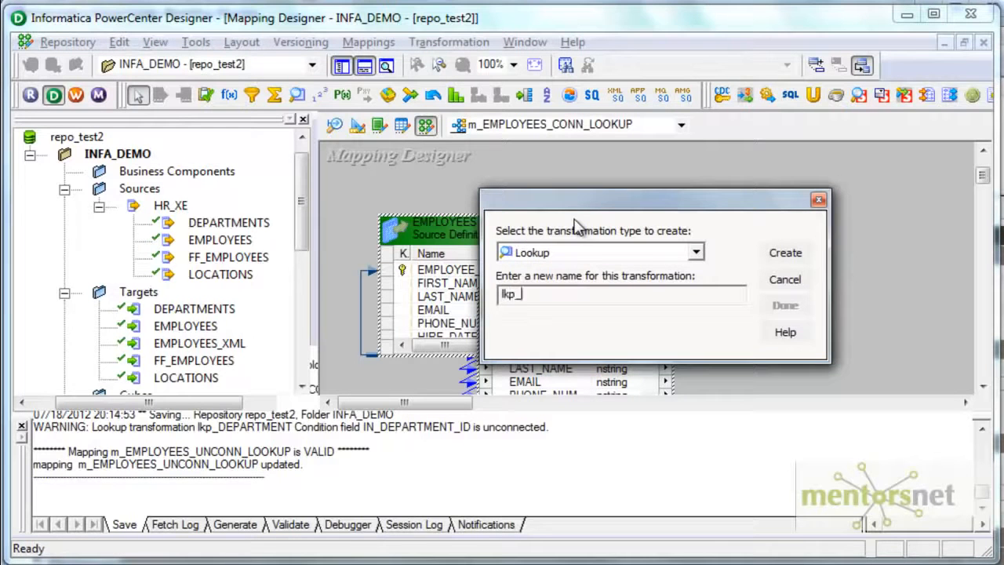
{"action": "key", "text": "Return"}
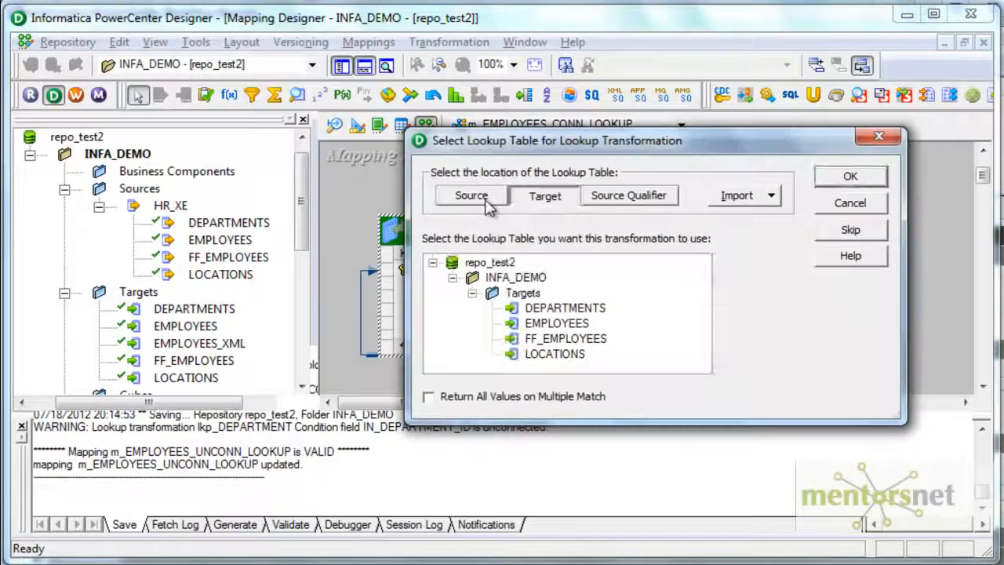
Use the HR_XE DEPARTMENTS source as the lookup table and place lkp_DEPT beyond the SQ_EMPLOYEES source qualifier.
{"action": "left_click", "coordinate": [472, 196]}
{"action": "left_click", "coordinate": [595, 312]}
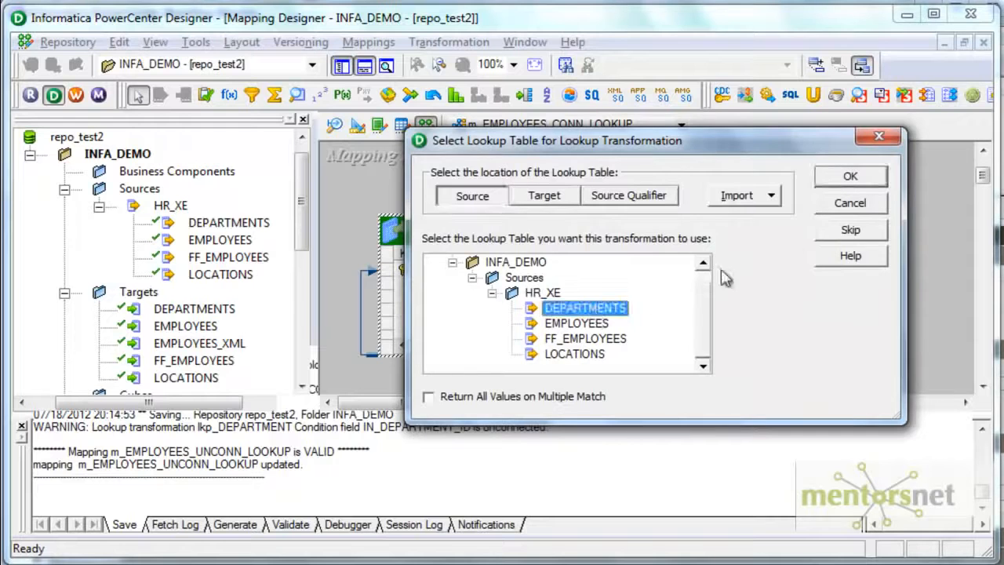
{"action": "left_click", "coordinate": [843, 179]}
{"action": "left_click", "coordinate": [790, 307]}
{"action": "left_click_drag", "start_coordinate": [600, 284], "coordinate": [874, 233]}
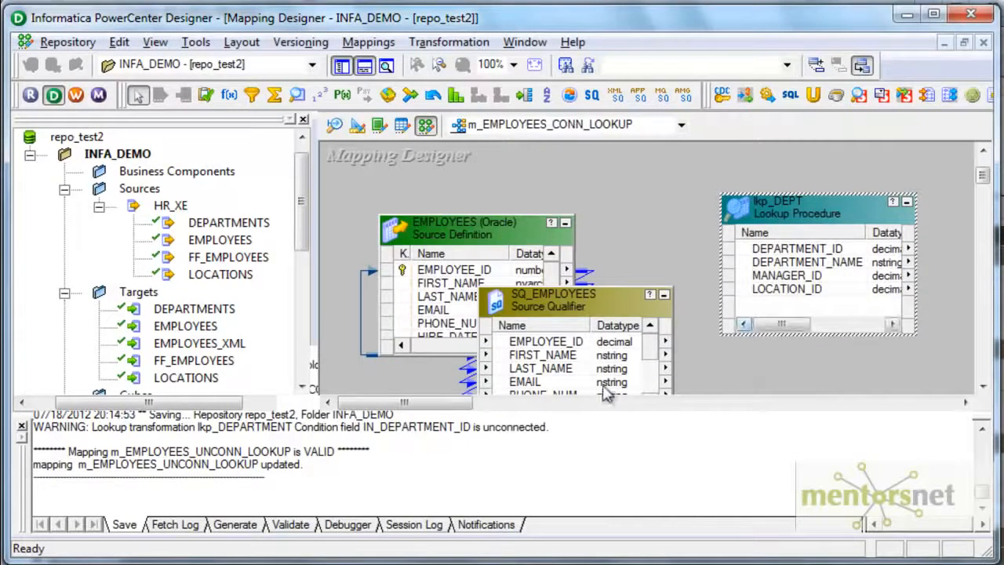
Add the EMPLOYEES target definition to the mapping beyond the lkp_DEPT lookup.
{"action": "left_click_drag", "start_coordinate": [474, 402], "coordinate": [525, 402]}
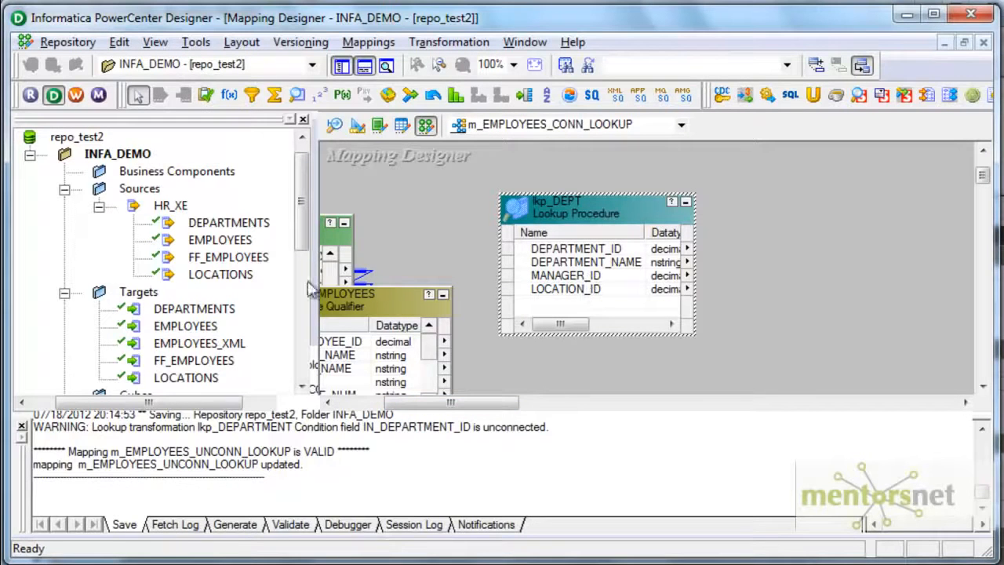
{"action": "left_click_drag", "start_coordinate": [202, 333], "coordinate": [793, 256]}
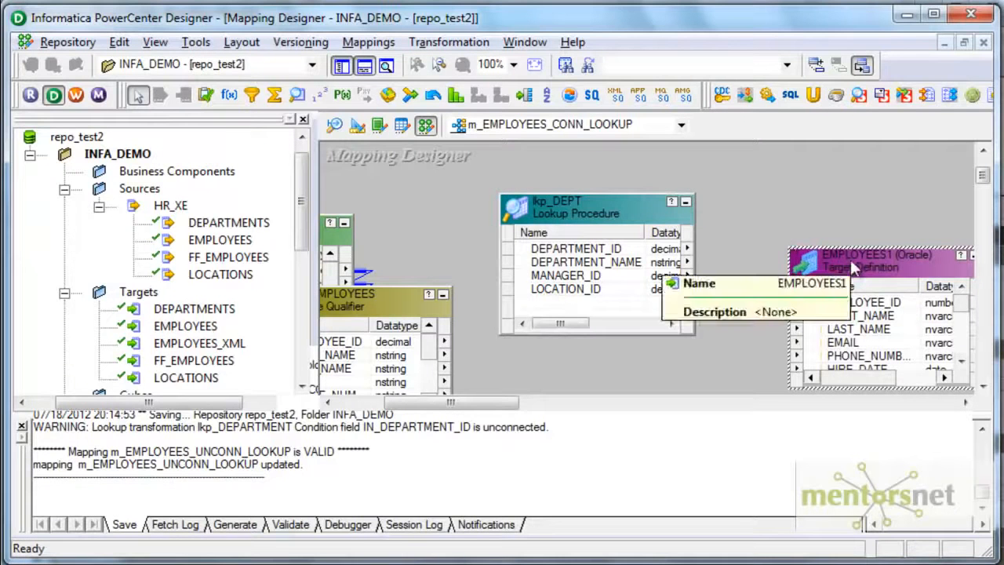
Switch to Toad for Oracle's TARGET connection and run "alter table employees add location_id number".
{"action": "mouse_move", "coordinate": [131, 563]}
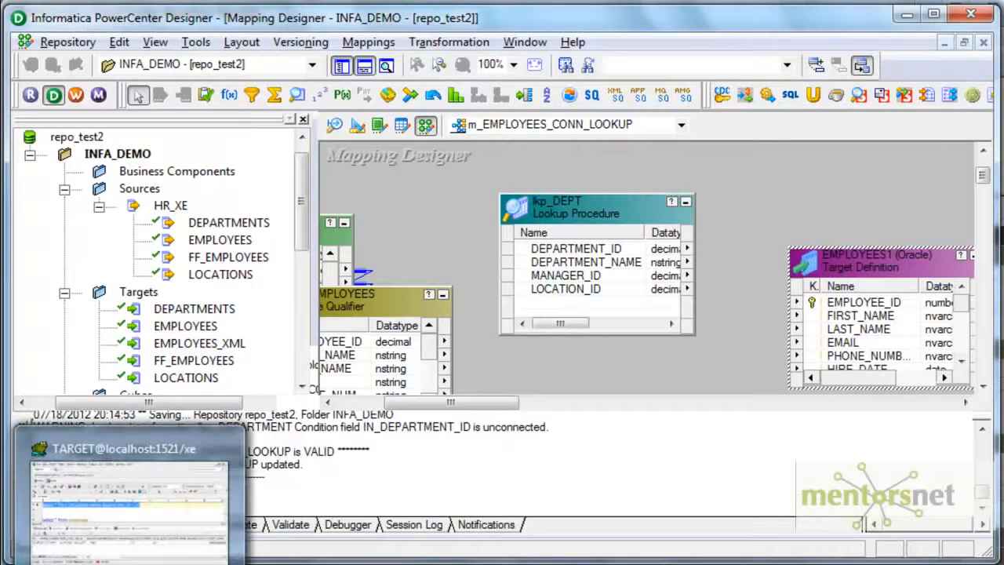
{"action": "left_click", "coordinate": [150, 511]}
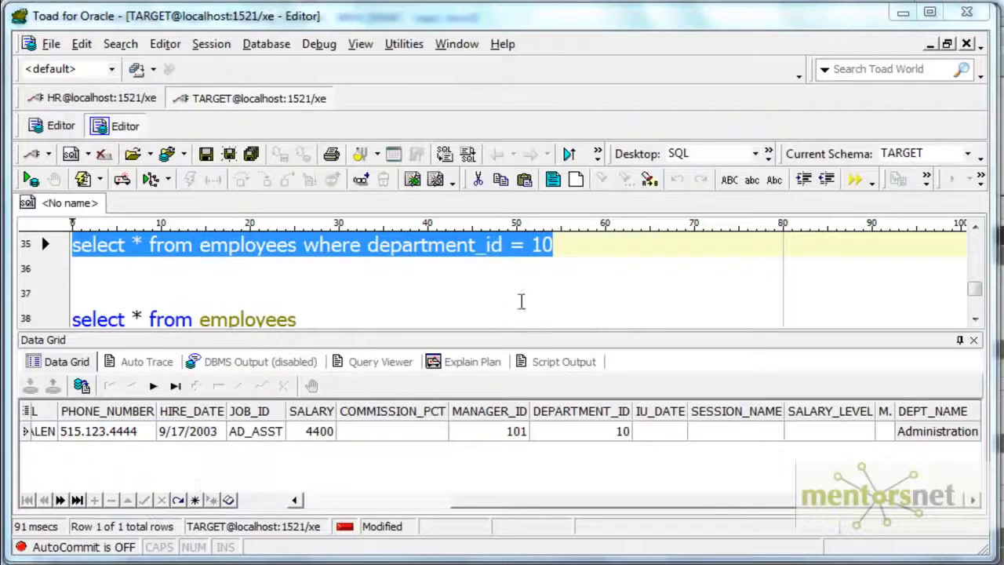
{"action": "left_click", "coordinate": [539, 275]}
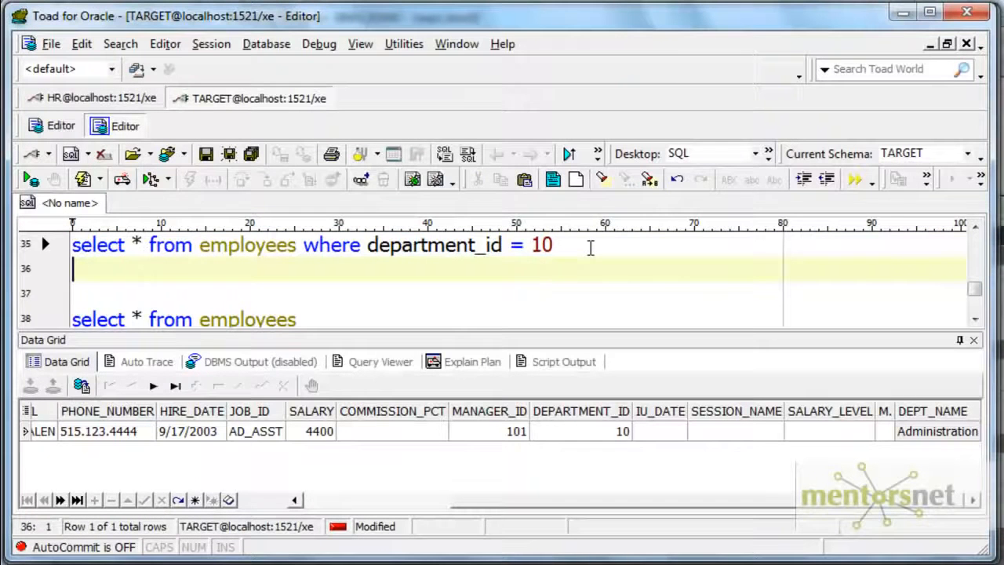
{"action": "key", "text": "Return"}
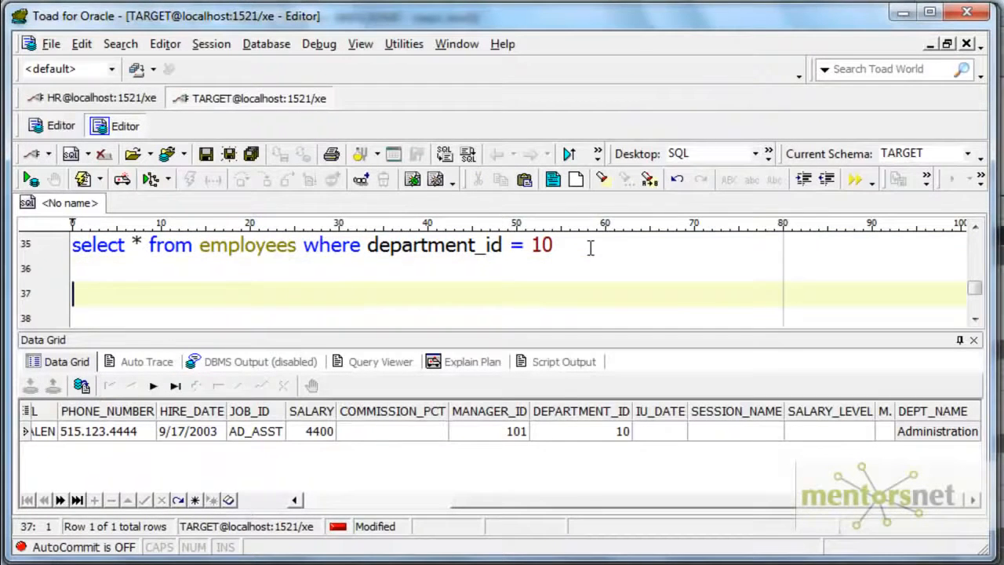
{"action": "type", "text": "alter tab"}
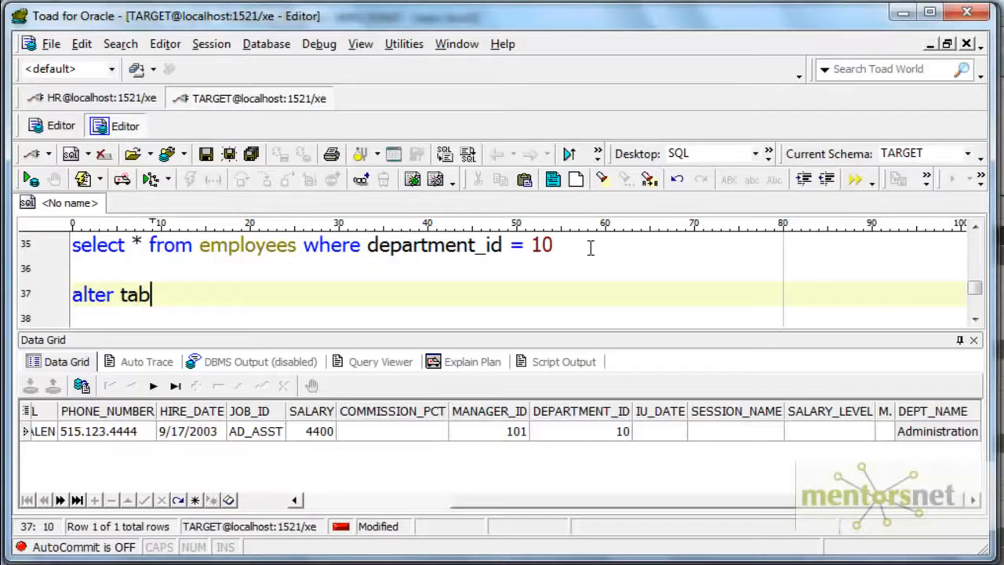
{"action": "type", "text": "le employ"}
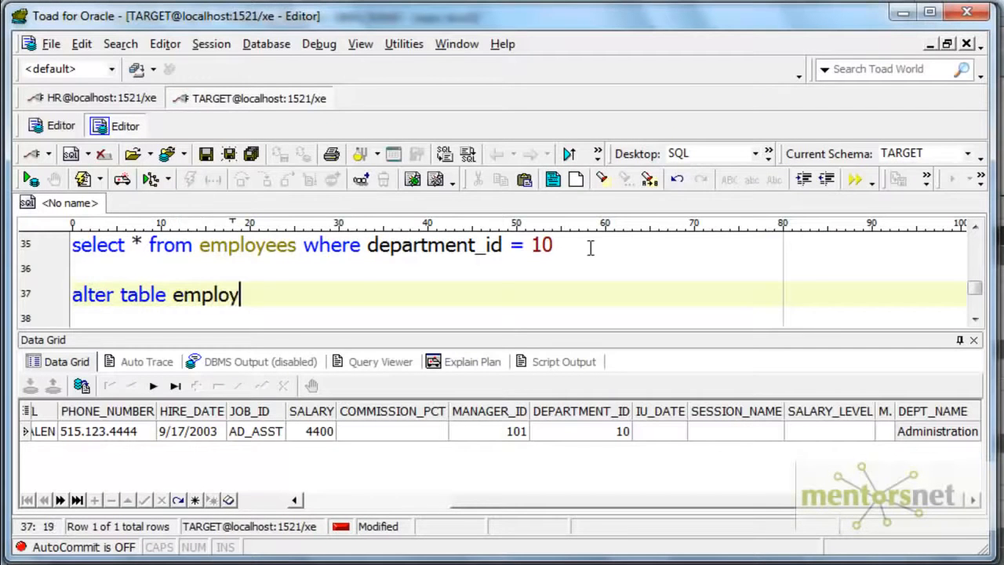
{"action": "type", "text": "ees add location_id number"}
{"action": "key", "text": "shift+Home"}
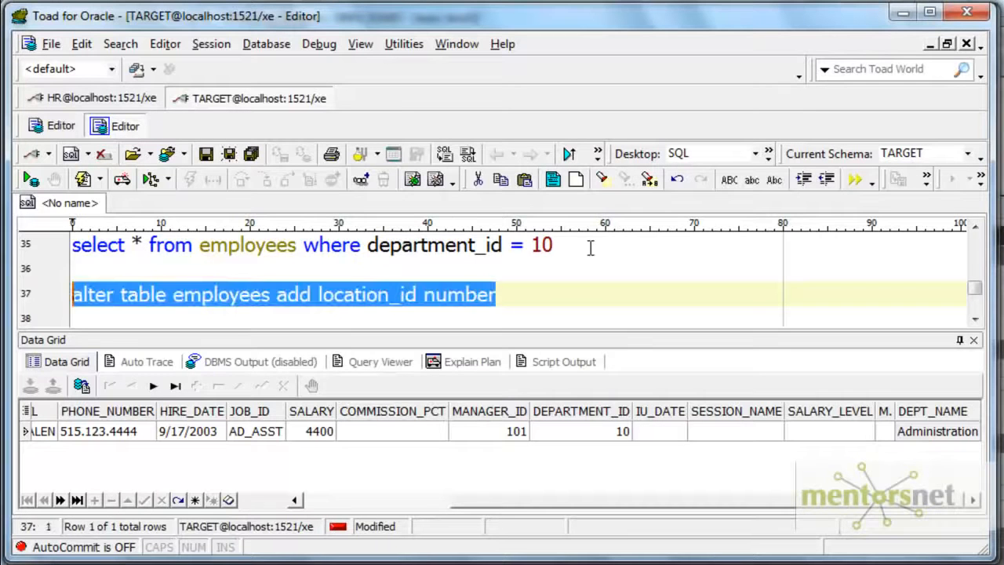
{"action": "key", "text": "F9"}
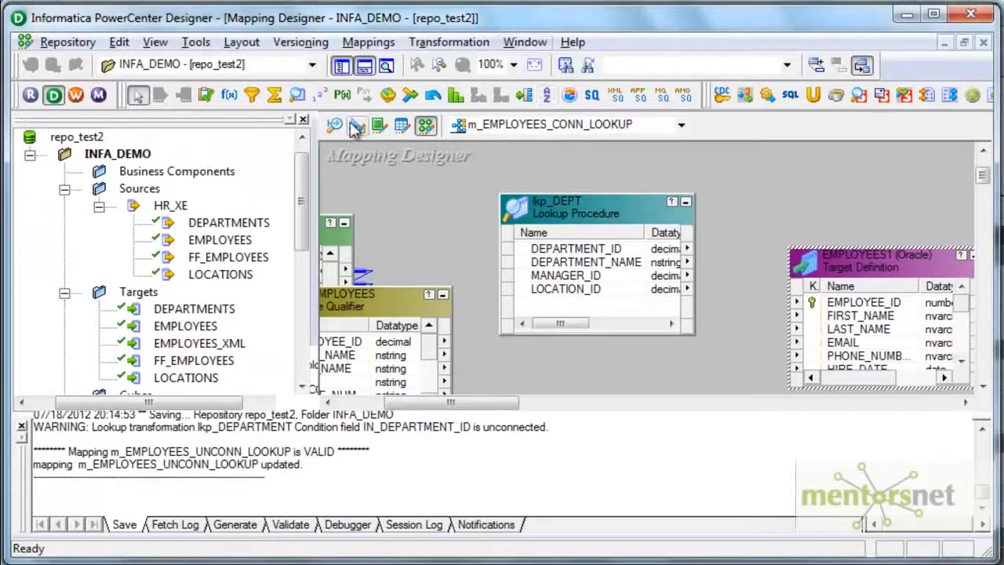
In Designer's Target Designer, import the EMPLOYEES table of owner TARGET from the TARGET_XE data source.
{"action": "left_click", "coordinate": [355, 125]}
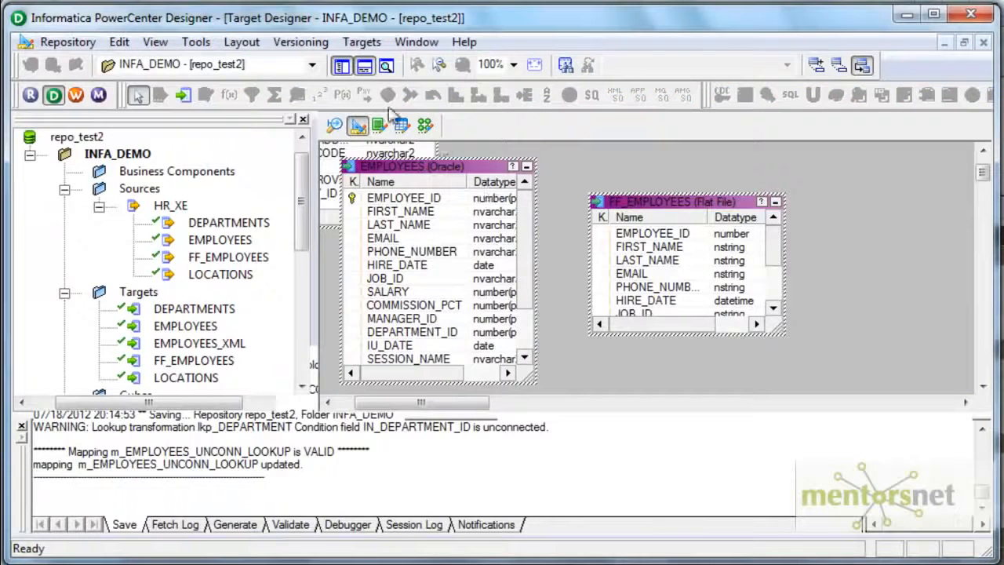
{"action": "left_click", "coordinate": [368, 44]}
{"action": "left_click", "coordinate": [378, 69]}
{"action": "left_click", "coordinate": [574, 224]}
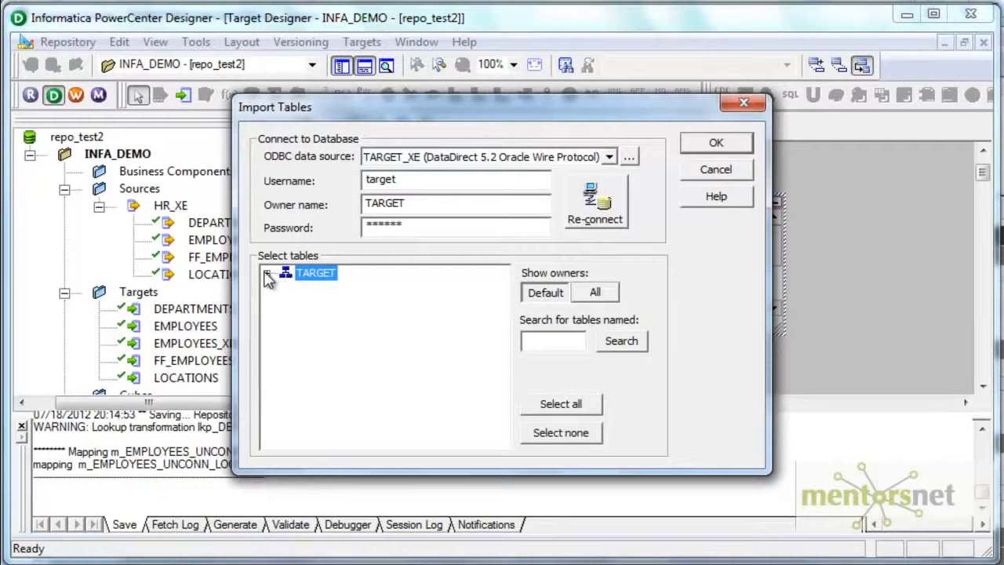
{"action": "left_click", "coordinate": [267, 273]}
{"action": "left_click", "coordinate": [369, 320]}
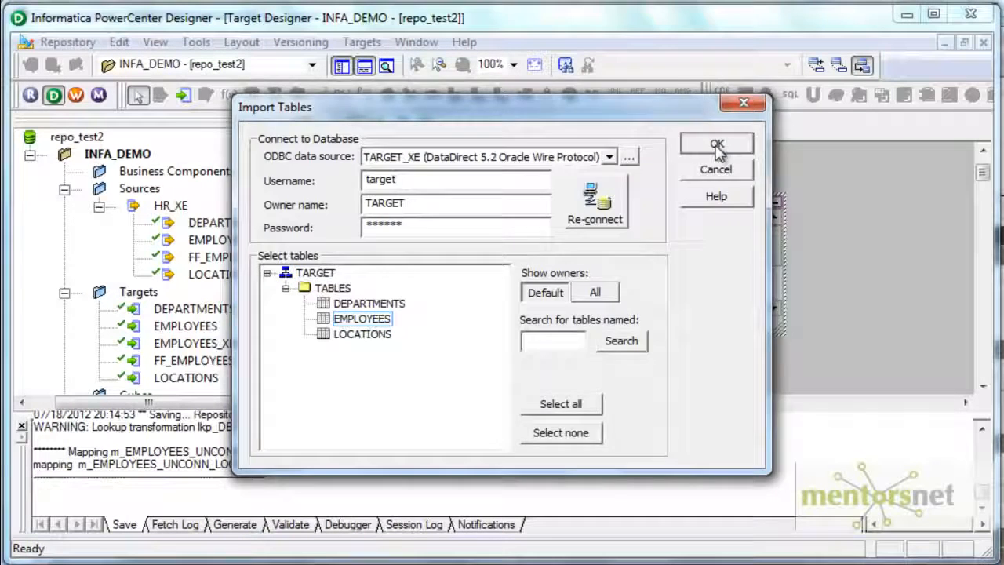
{"action": "left_click", "coordinate": [716, 143]}
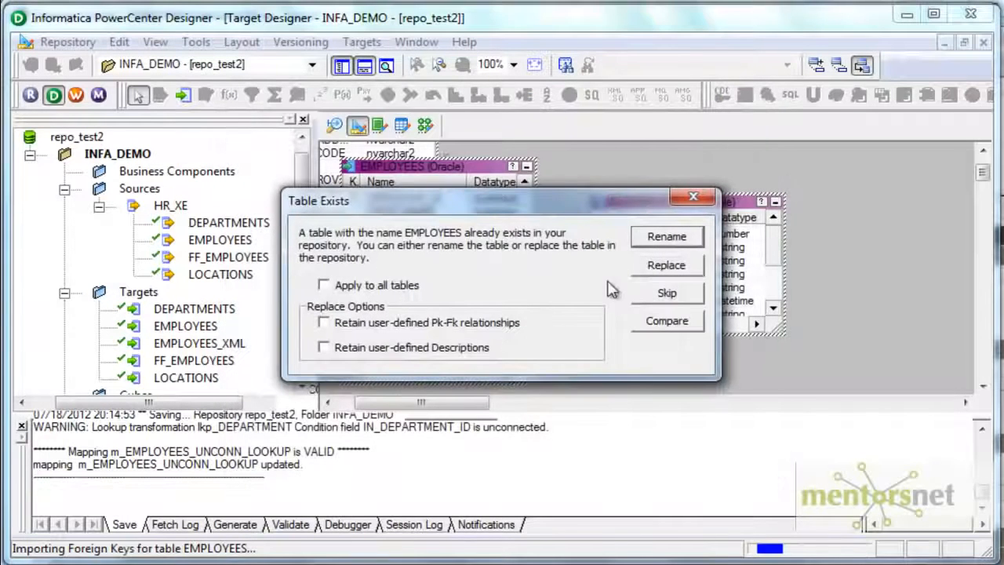
Replace the existing EMPLOYEES target definition with the imported one, check its columns and save the repository.
{"action": "left_click", "coordinate": [666, 265]}
{"action": "left_click_drag", "start_coordinate": [529, 247], "coordinate": [530, 284]}
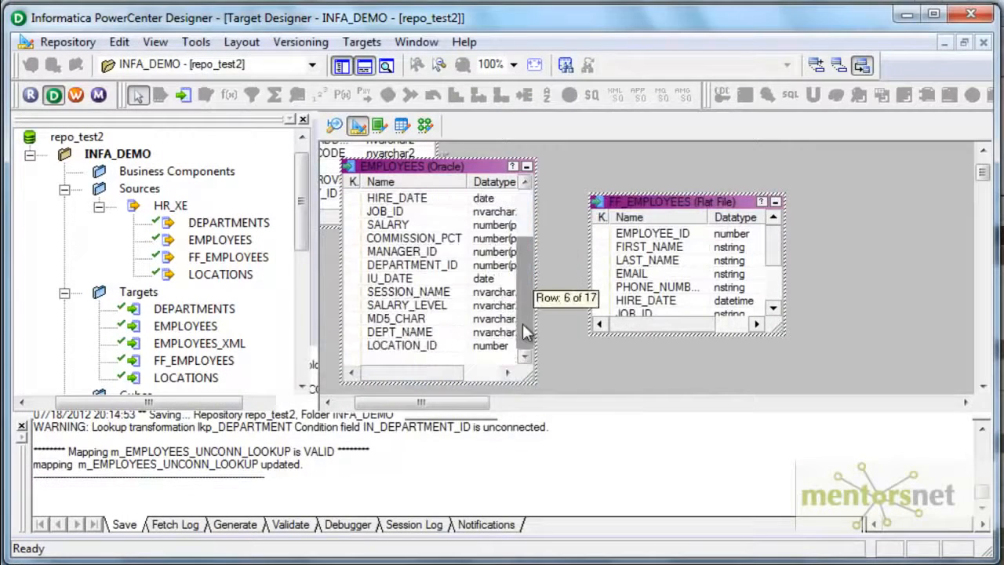
{"action": "left_click", "coordinate": [45, 41]}
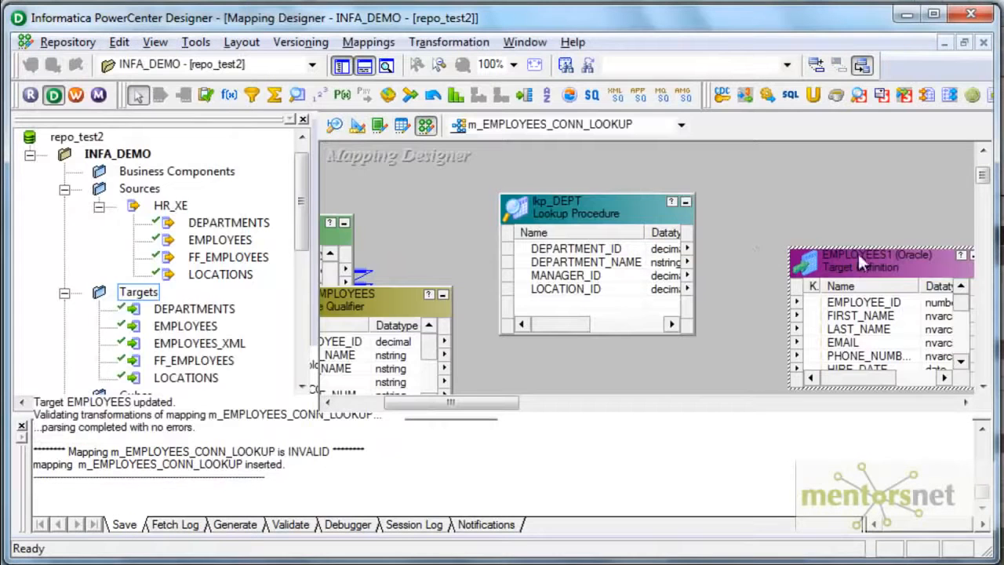
Delete the EMPLOYEES1 target from the mapping, add the updated EMPLOYEES target in its place and view its last columns.
{"action": "left_click_drag", "start_coordinate": [861, 261], "coordinate": [818, 191]}
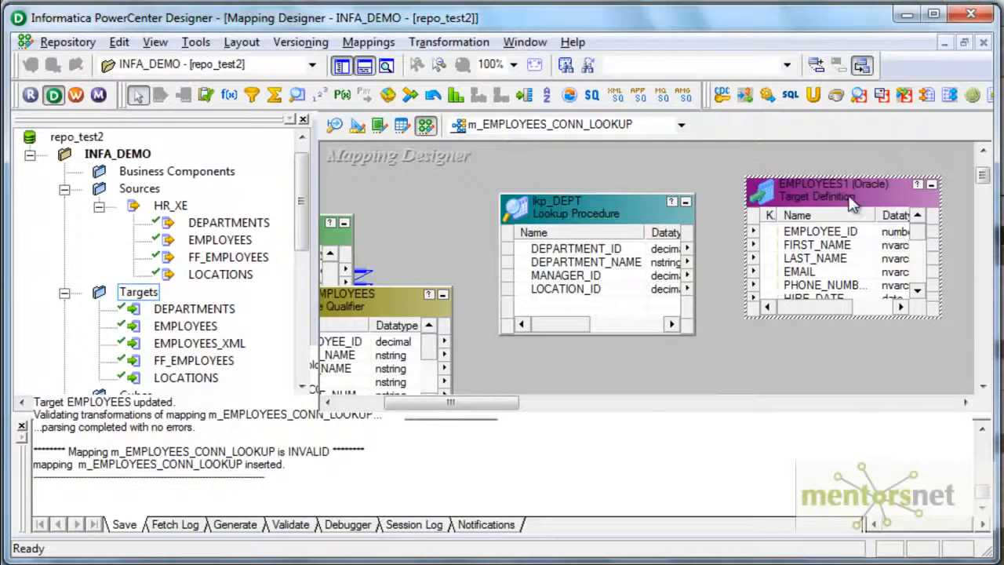
{"action": "key", "text": "Delete"}
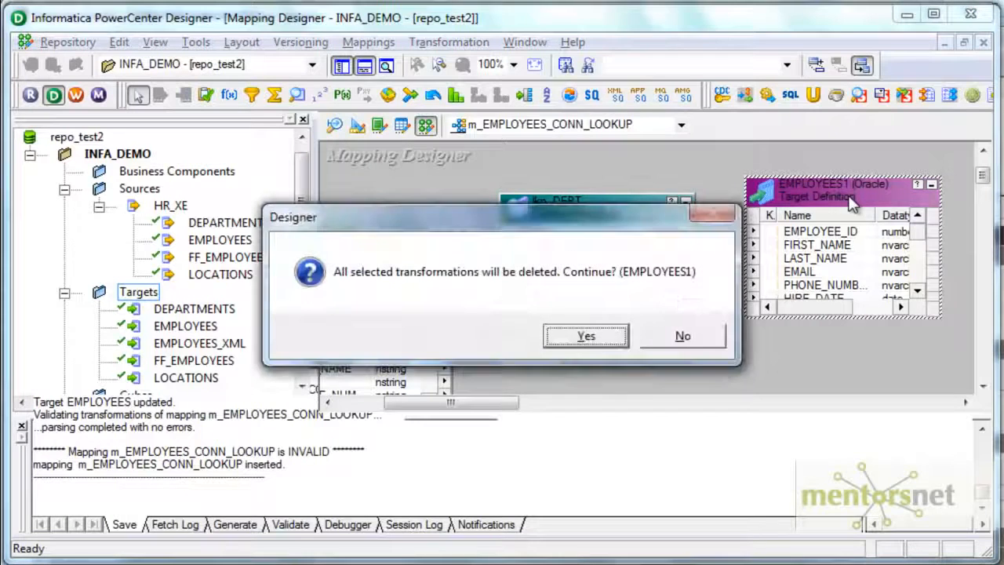
{"action": "left_click", "coordinate": [596, 338]}
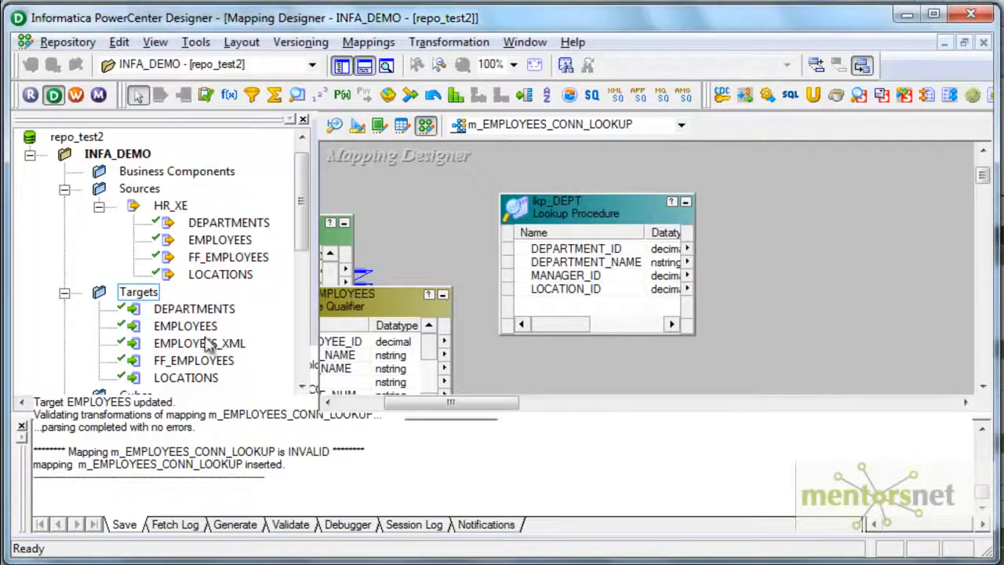
{"action": "left_click_drag", "start_coordinate": [210, 327], "coordinate": [788, 231]}
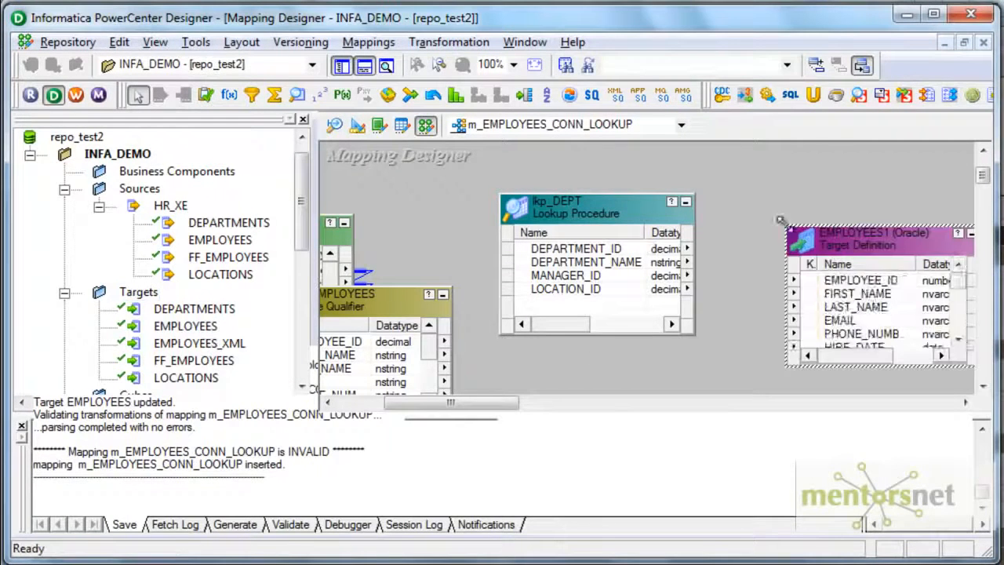
{"action": "left_click_drag", "start_coordinate": [957, 280], "coordinate": [939, 336]}
Delete the MANAGER_ID and LOCATION_ID ports from the lkp_DEPT lookup transformation.
{"action": "left_click_drag", "start_coordinate": [485, 402], "coordinate": [462, 402]}
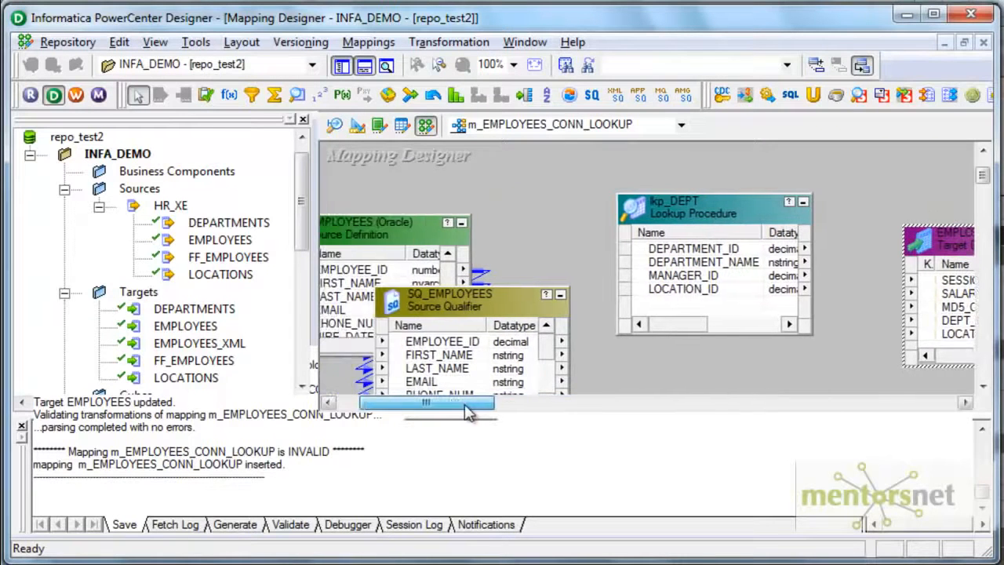
{"action": "left_click", "coordinate": [703, 213]}
{"action": "double_click", "coordinate": [703, 213]}
{"action": "left_click", "coordinate": [420, 77]}
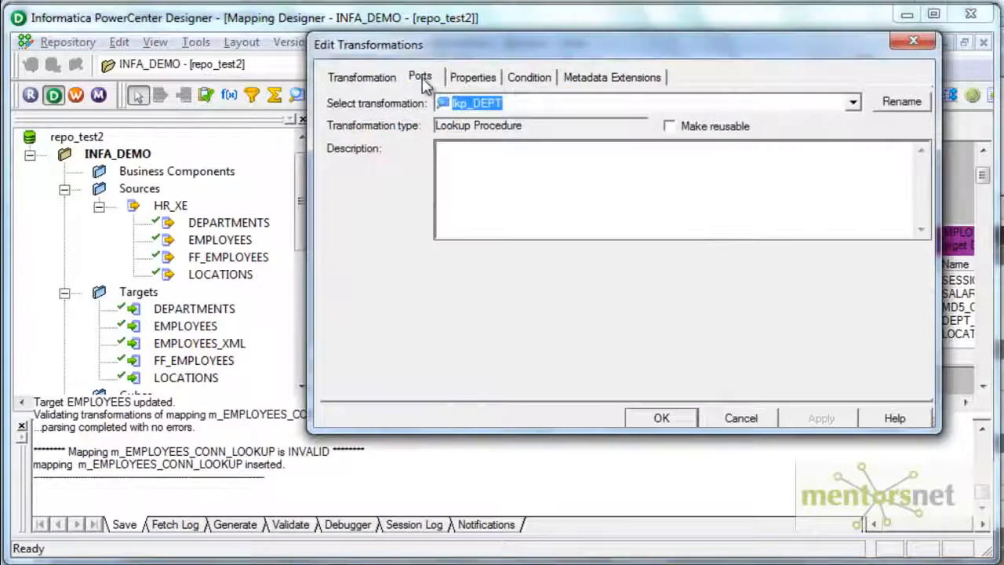
{"action": "left_click", "coordinate": [446, 202]}
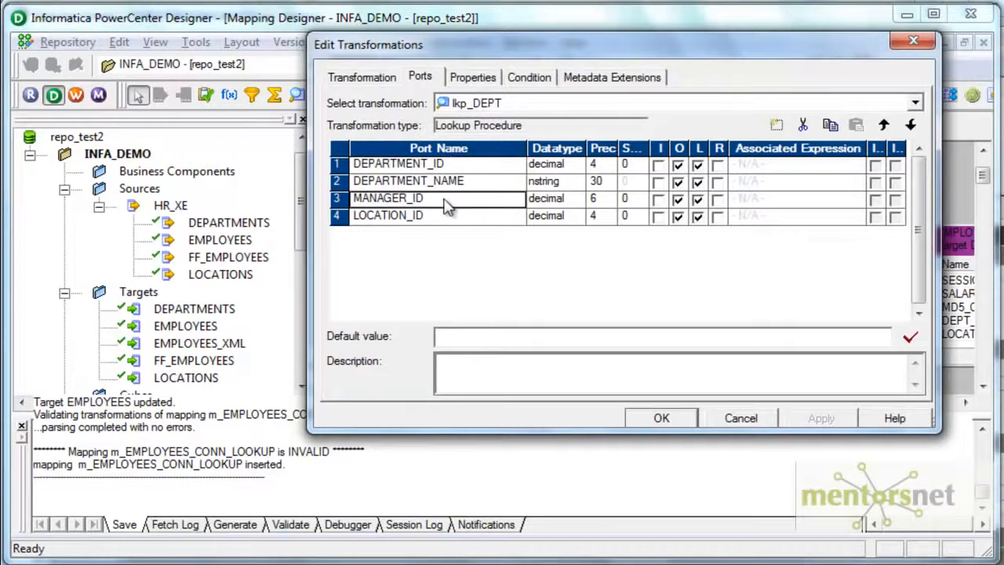
{"action": "left_click", "coordinate": [804, 127]}
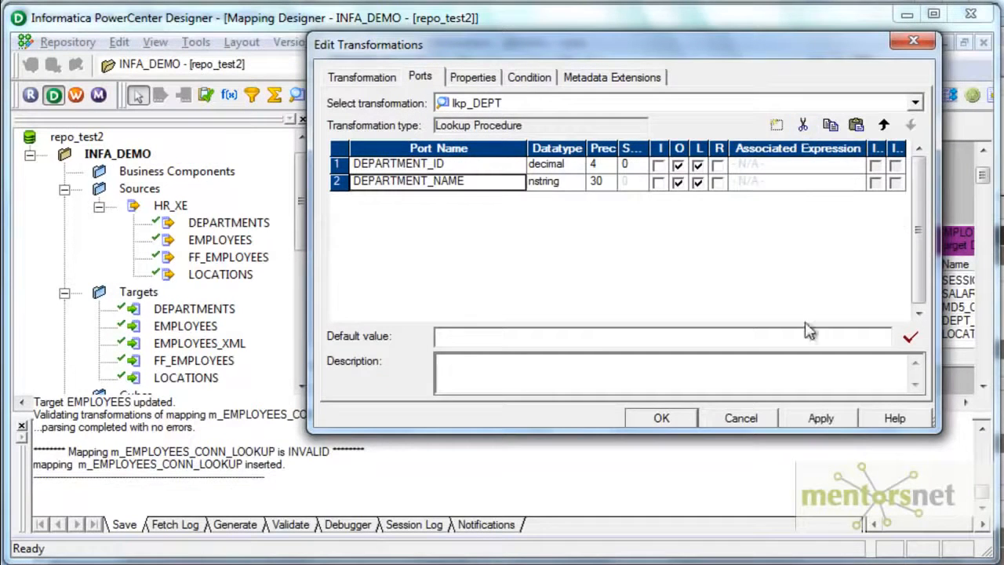
Discard the pending port deletions in lkp_DEPT, then reopen its ports and delete only MANAGER_ID.
{"action": "left_click", "coordinate": [740, 418]}
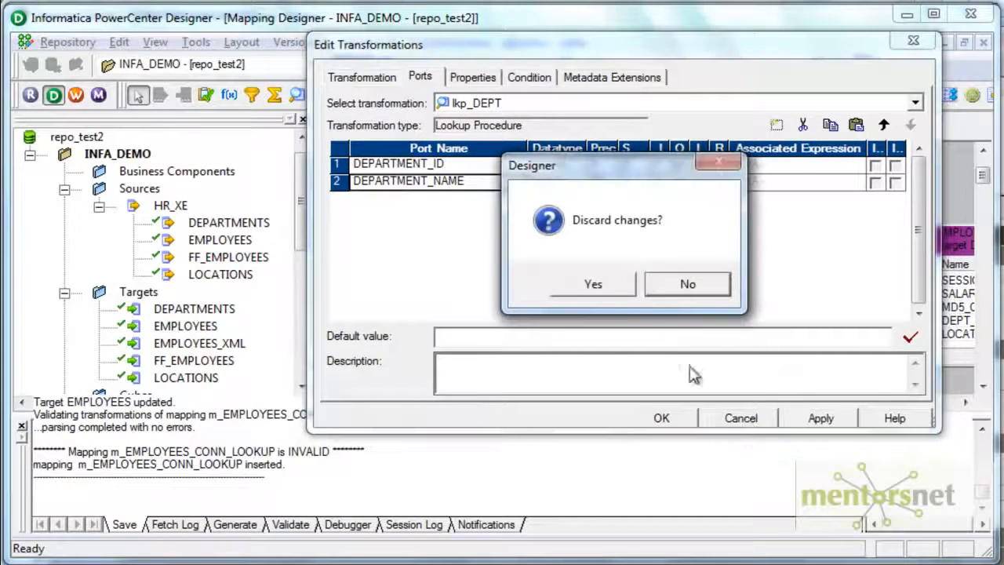
{"action": "left_click", "coordinate": [623, 289]}
{"action": "double_click", "coordinate": [702, 205]}
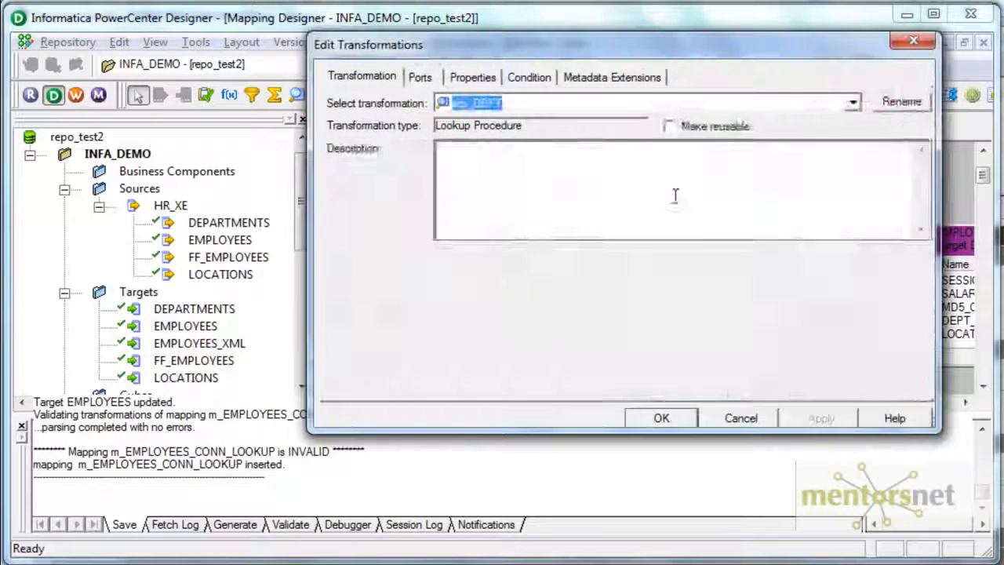
{"action": "left_click", "coordinate": [419, 76]}
{"action": "left_click", "coordinate": [424, 198]}
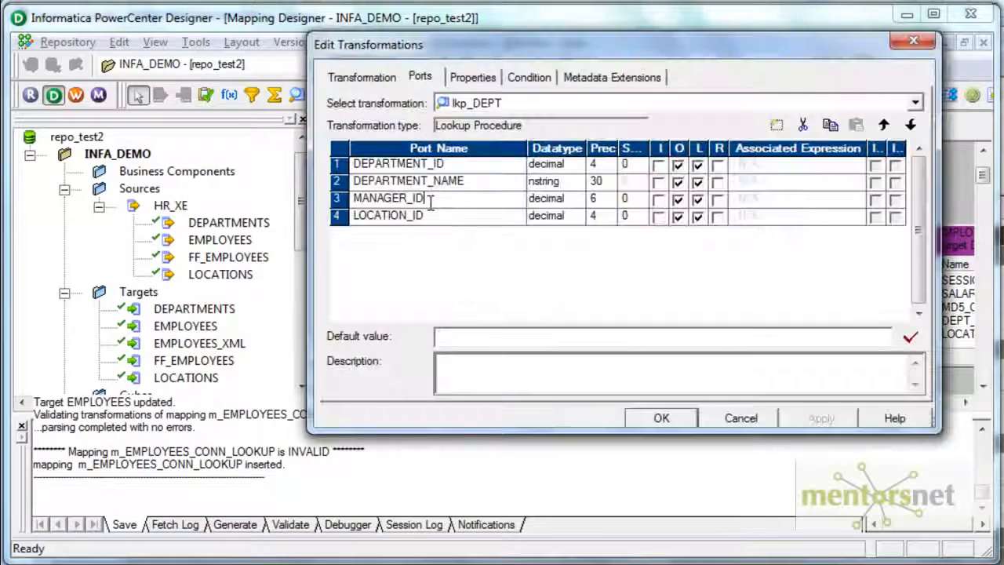
{"action": "left_click", "coordinate": [803, 127]}
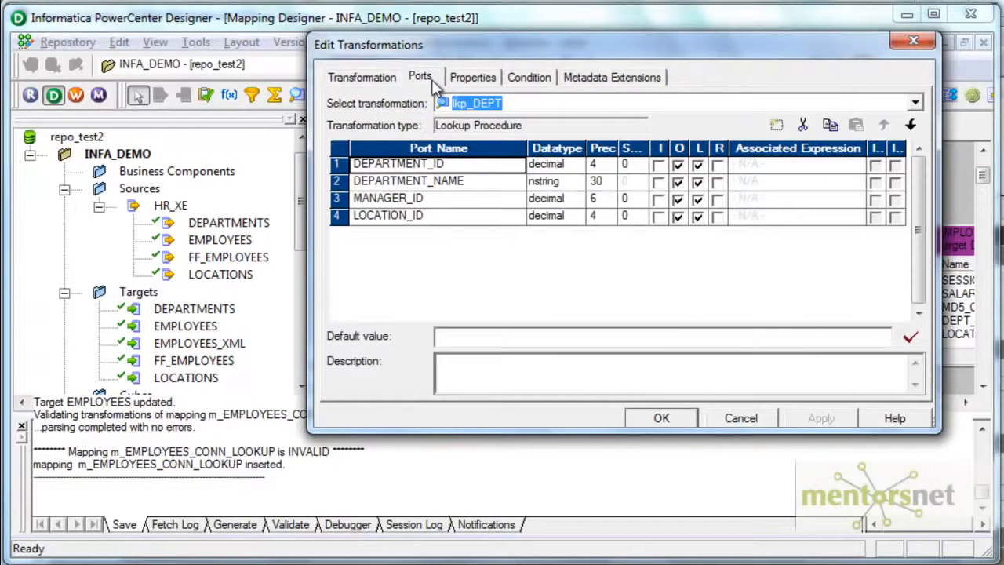
{"action": "left_click", "coordinate": [802, 127]}
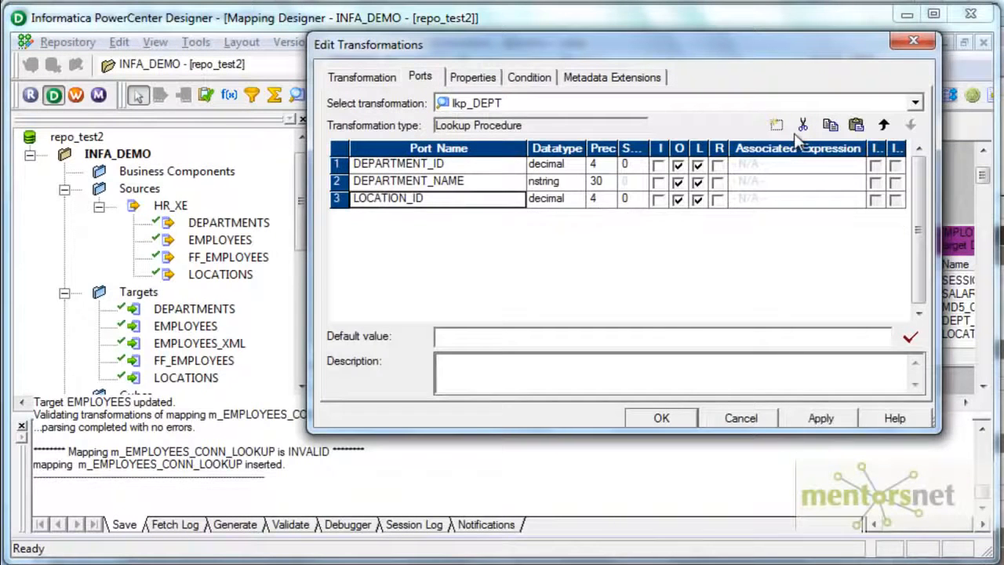
{"action": "left_click", "coordinate": [847, 418]}
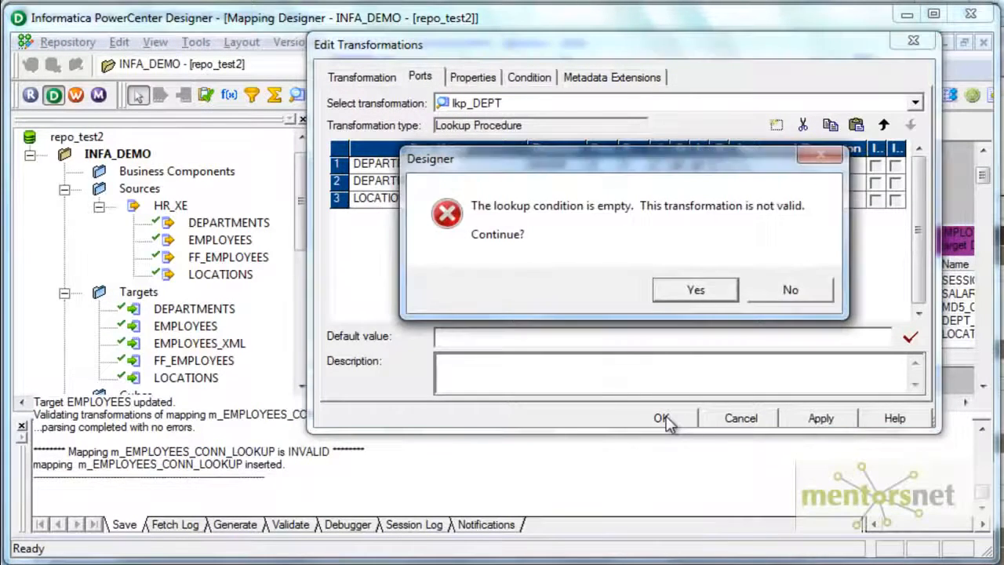
{"action": "left_click", "coordinate": [791, 290]}
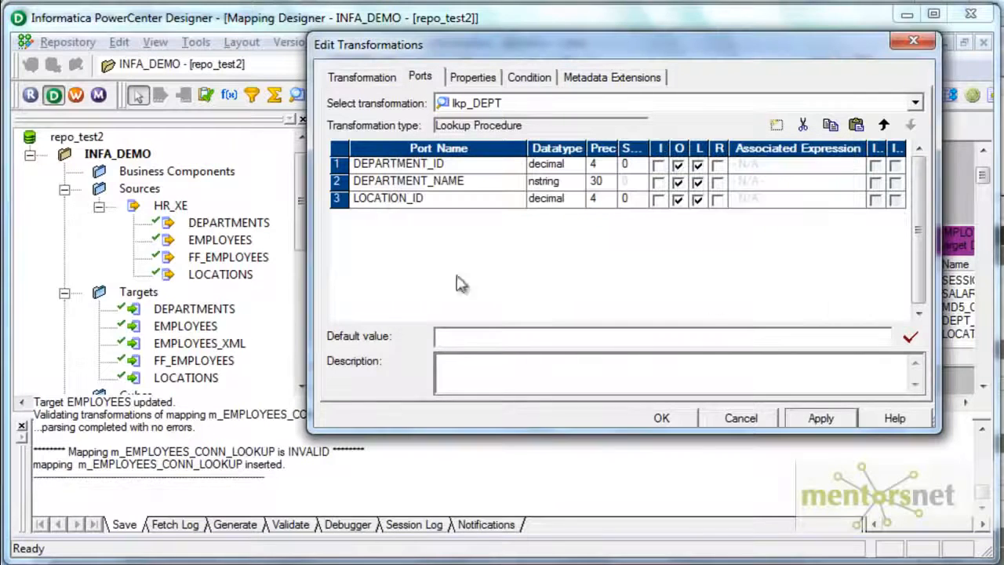
Add an input-only decimal port IN_DEPARTMENT_ID with precision 4 to lkp_DEPT and turn off the output of its DEPARTMENT_ID port.
{"action": "left_click", "coordinate": [482, 205]}
{"action": "double_click", "coordinate": [777, 126]}
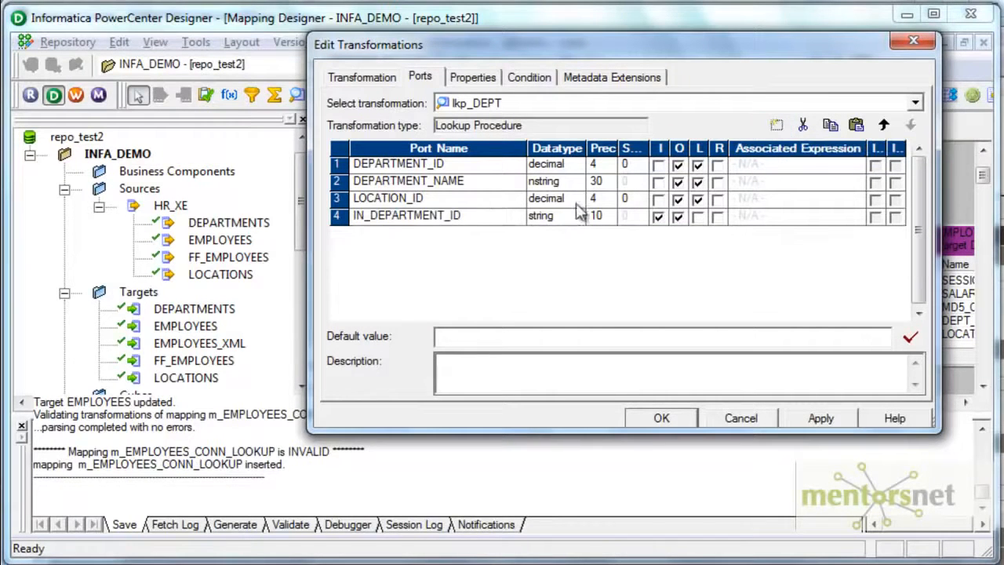
{"action": "left_click", "coordinate": [572, 220]}
{"action": "key", "text": "d"}
{"action": "key", "text": "d"}
{"action": "left_click", "coordinate": [604, 220]}
{"action": "type", "text": "4"}
{"action": "left_click", "coordinate": [680, 217]}
{"action": "left_click", "coordinate": [679, 217]}
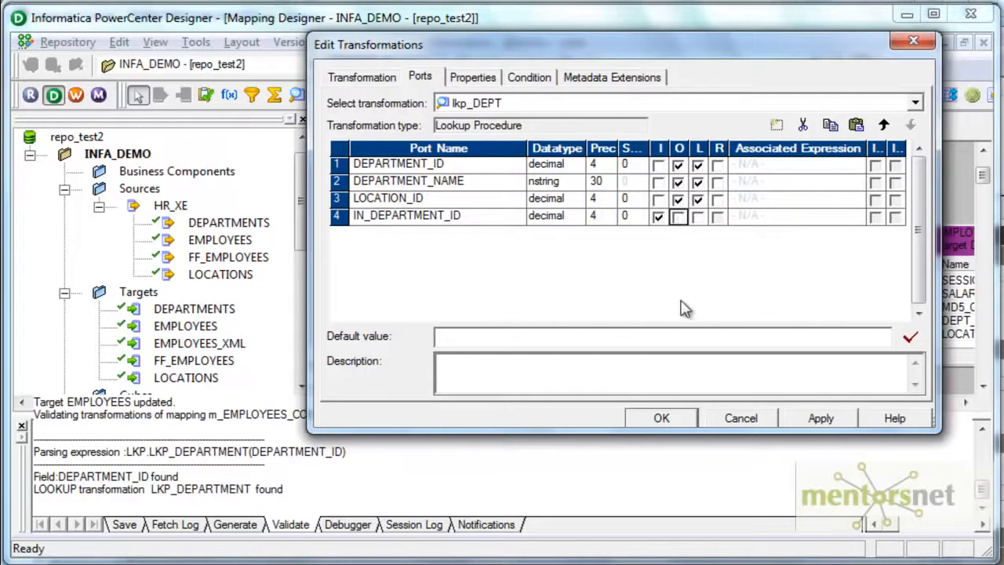
{"action": "left_click", "coordinate": [679, 167]}
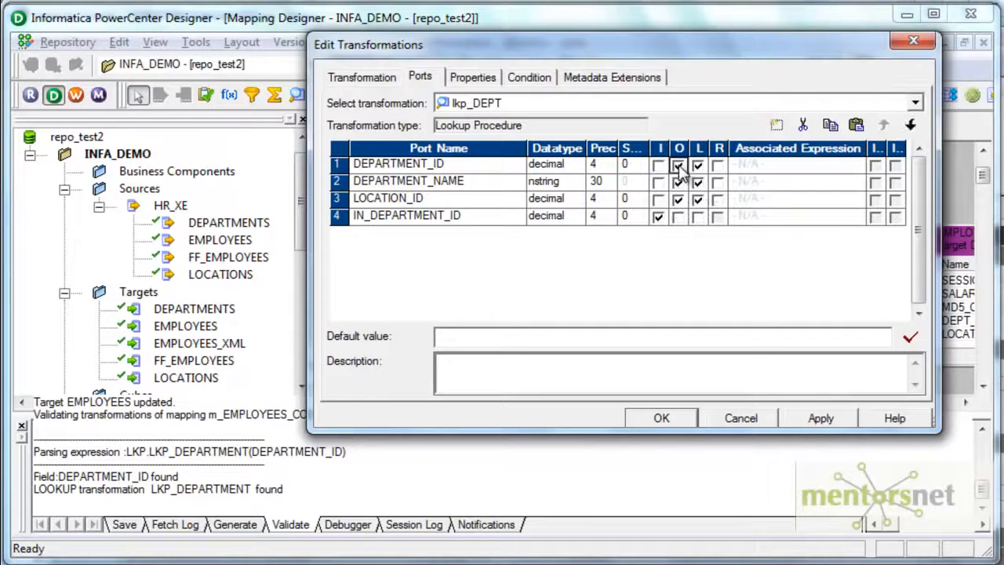
{"action": "left_click", "coordinate": [679, 165]}
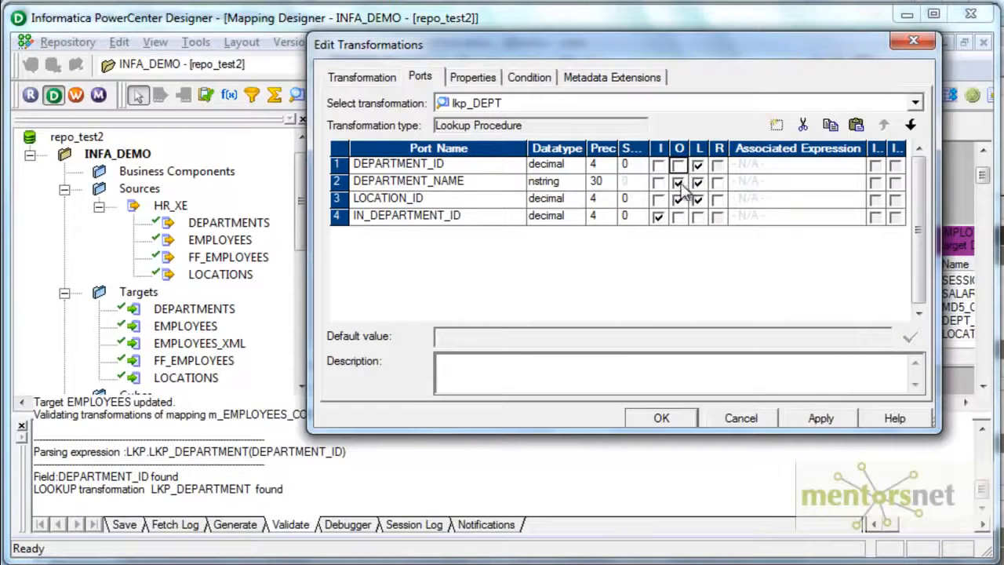
Set the lookup policy on multiple match of lkp_DEPT to Use First Value.
{"action": "left_click", "coordinate": [473, 77]}
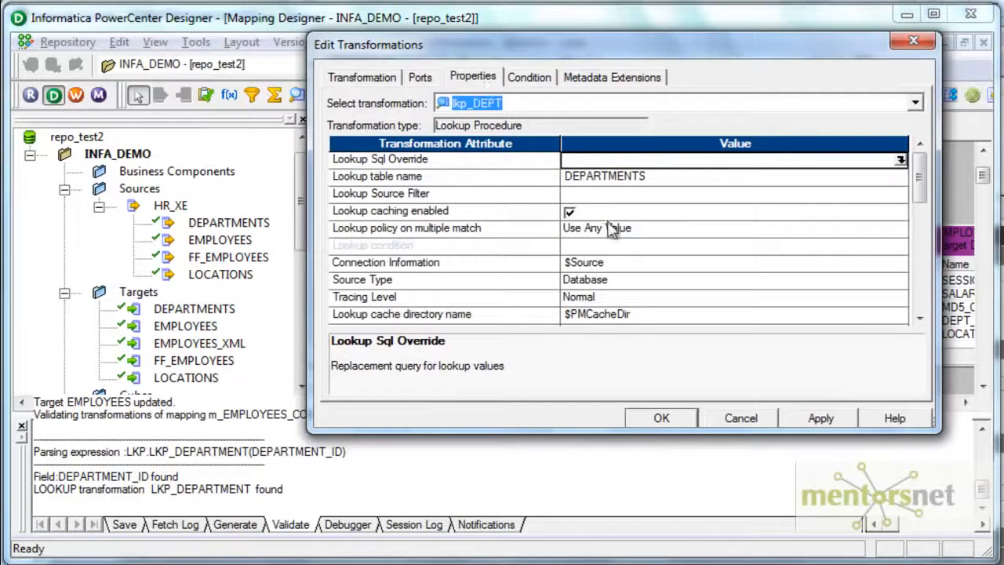
{"action": "left_click", "coordinate": [649, 236]}
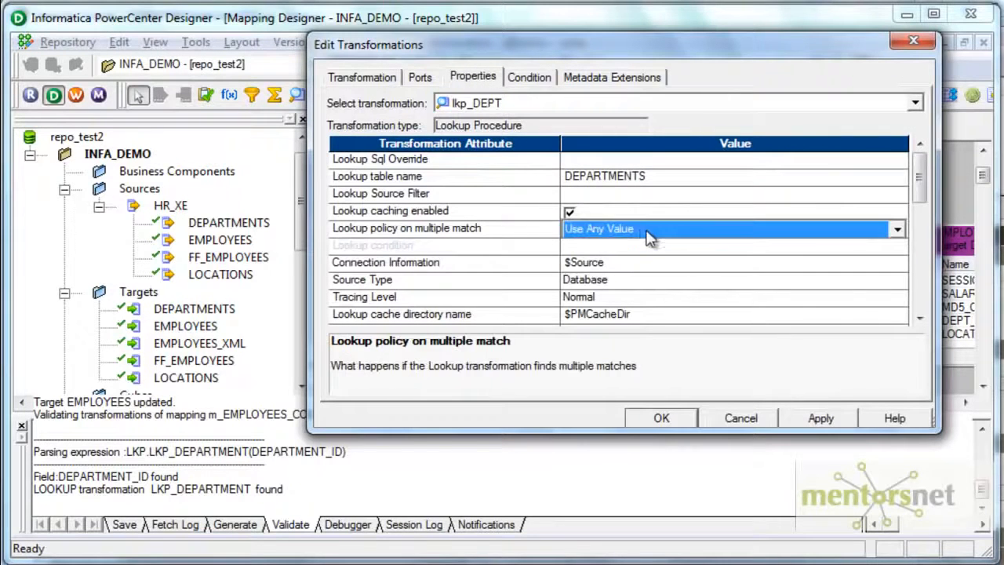
{"action": "left_click", "coordinate": [898, 233]}
{"action": "left_click", "coordinate": [897, 233]}
{"action": "left_click", "coordinate": [897, 233]}
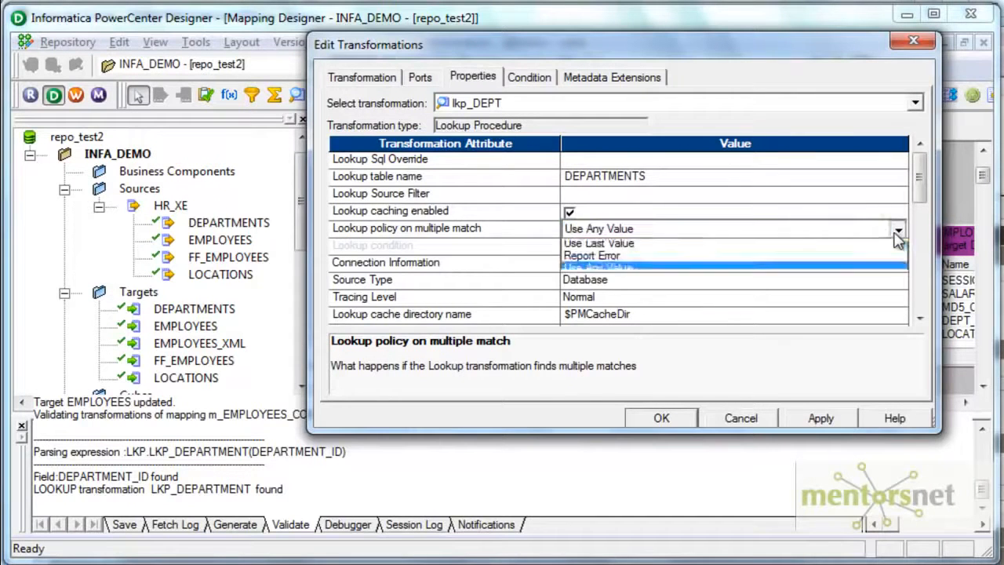
{"action": "left_click", "coordinate": [663, 250]}
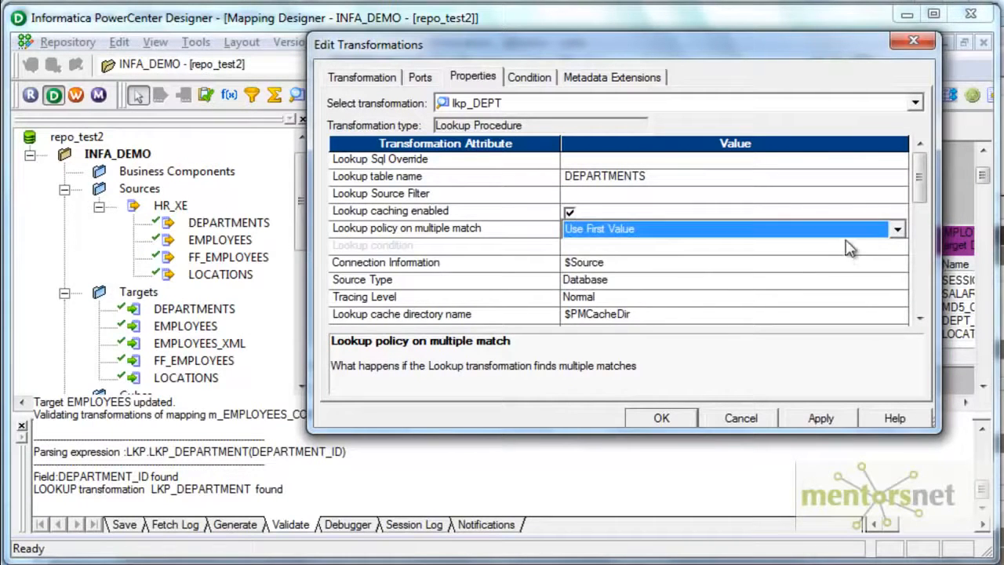
{"action": "left_click", "coordinate": [902, 234]}
{"action": "left_click", "coordinate": [651, 250]}
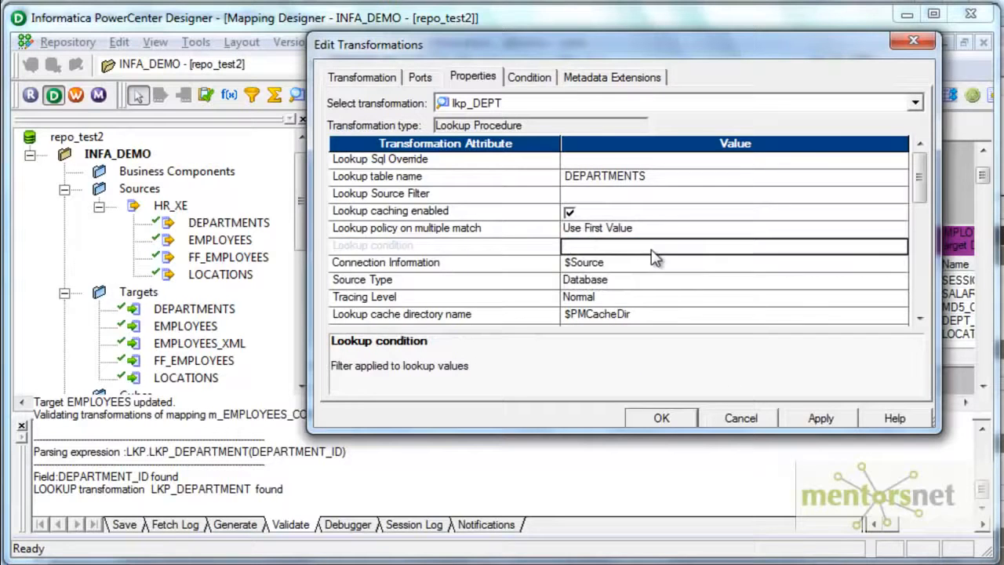
Add the lookup condition DEPARTMENT_ID = IN_DEPARTMENT_ID to lkp_DEPT and accept the transformation changes.
{"action": "left_click", "coordinate": [524, 81]}
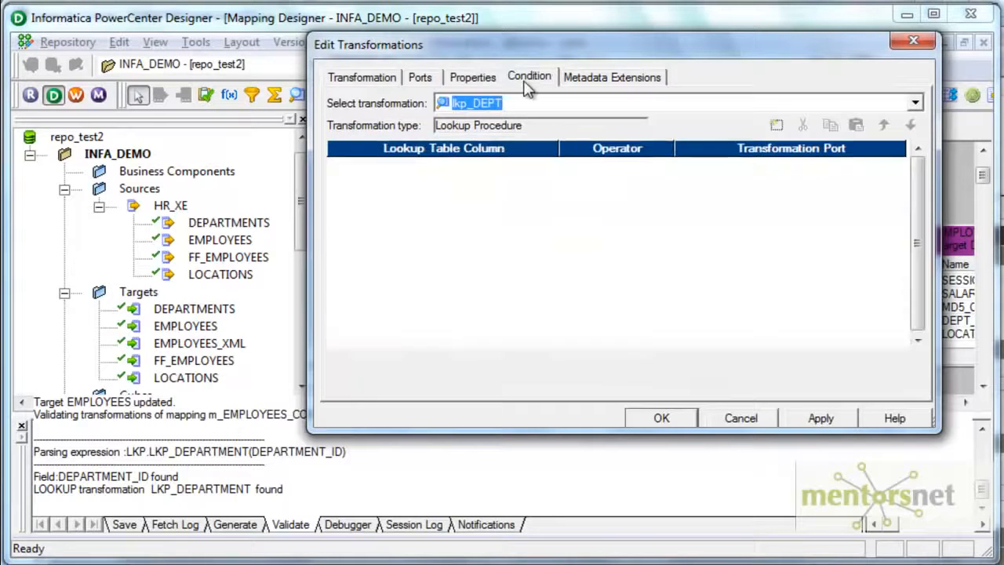
{"action": "left_click", "coordinate": [776, 126]}
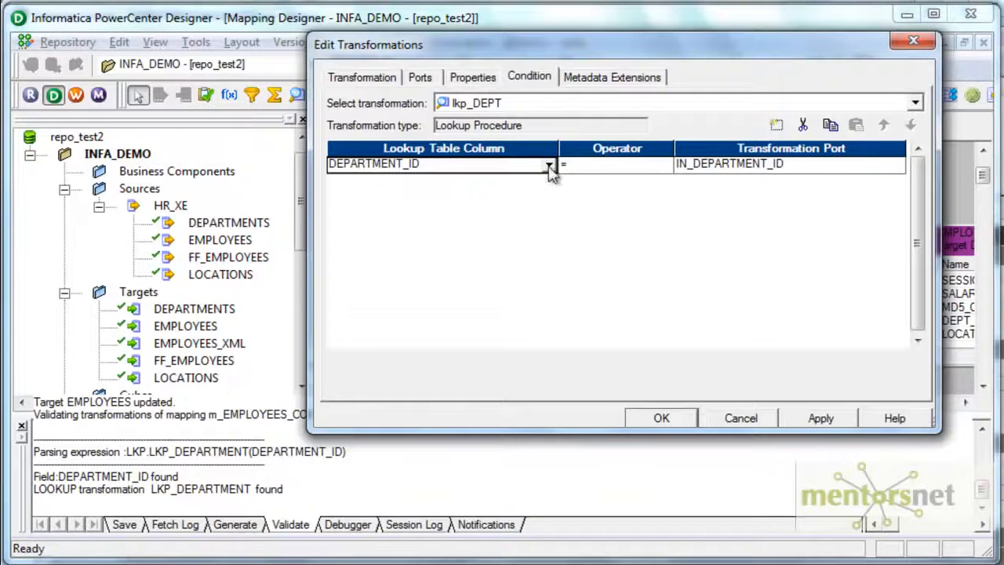
{"action": "left_click", "coordinate": [668, 418]}
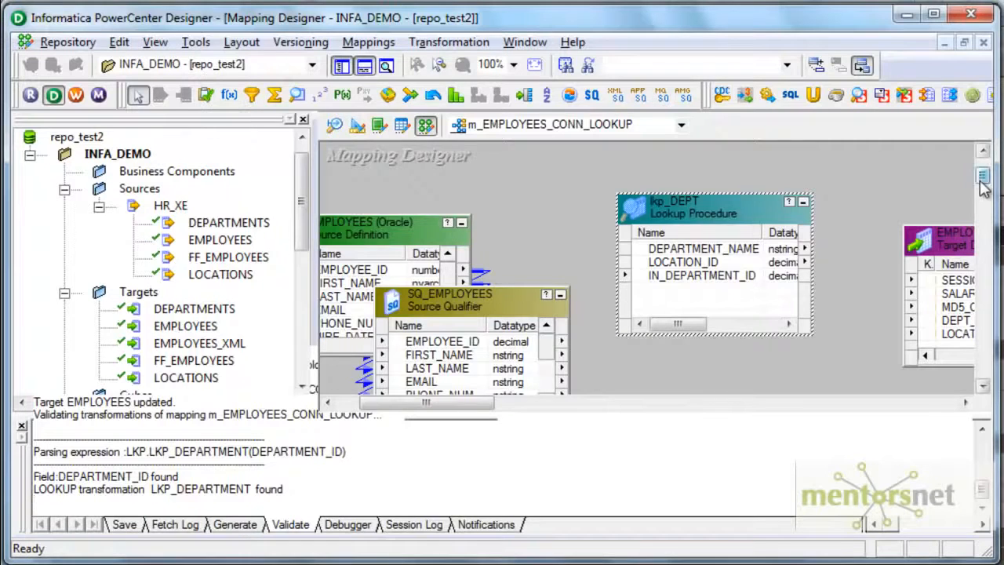
Autolink the ports of SQ_EMPLOYEES to the EMPLOYEES1 target by name.
{"action": "left_click_drag", "start_coordinate": [982, 175], "coordinate": [981, 183]}
{"action": "right_click", "coordinate": [642, 285]}
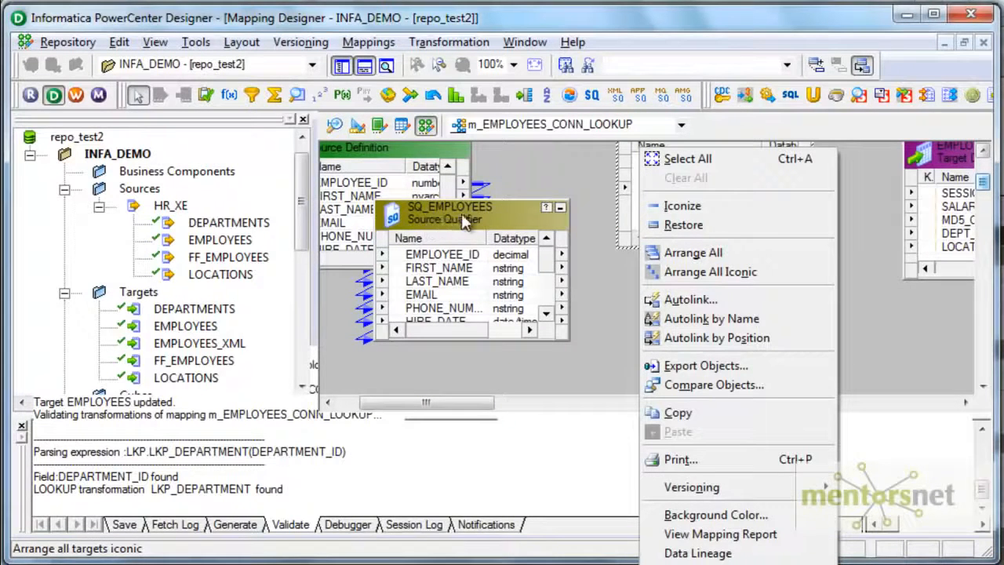
{"action": "left_click", "coordinate": [690, 304]}
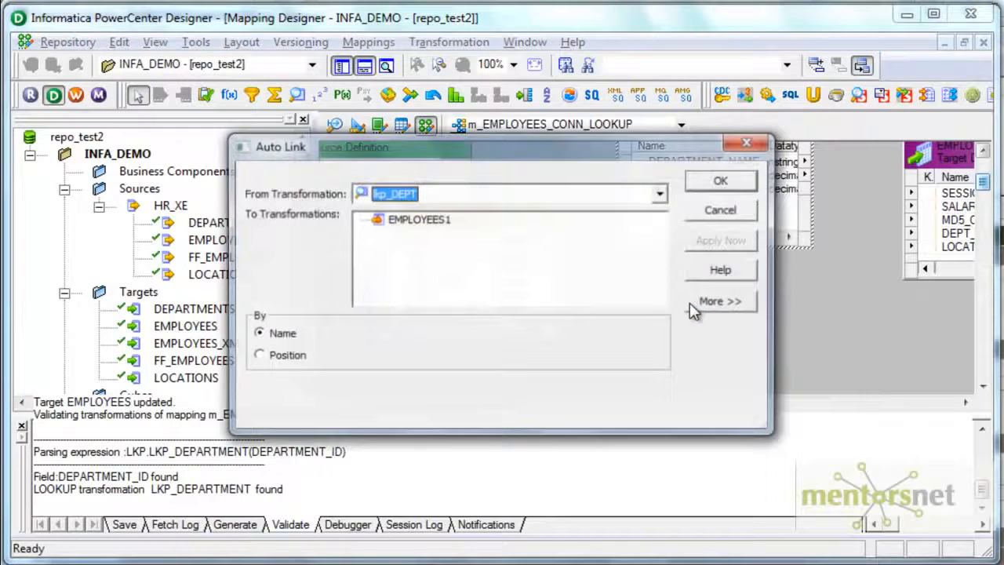
{"action": "left_click", "coordinate": [662, 196]}
{"action": "left_click", "coordinate": [441, 233]}
{"action": "left_click", "coordinate": [418, 220]}
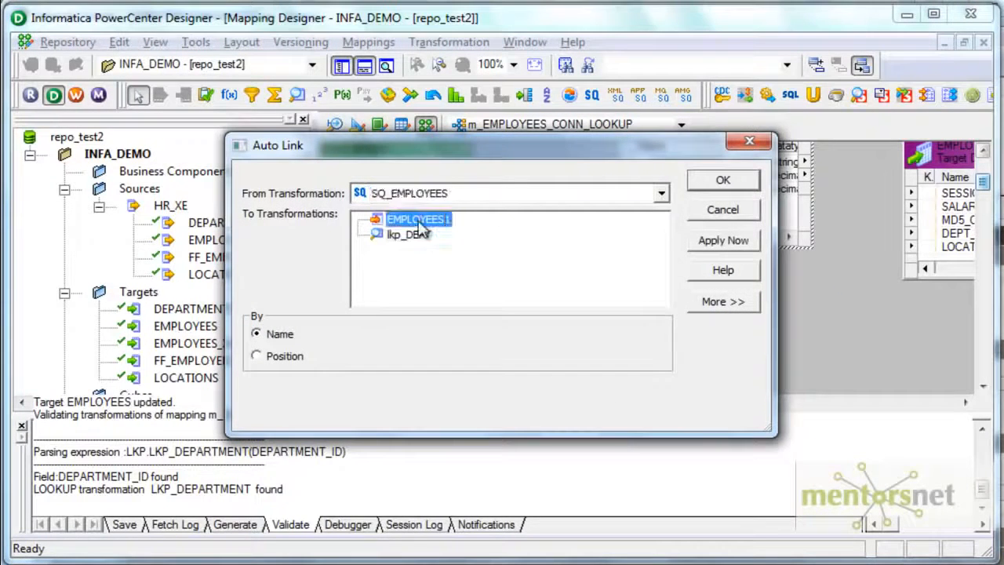
{"action": "left_click", "coordinate": [703, 240]}
{"action": "left_click", "coordinate": [723, 182]}
Link DEPARTMENT_NAME and LOCATION_ID of lkp_DEPT to DEPT_NAME and LOCATION_ID in the EMPLOYEES1 target, and save the repository.
{"action": "left_click_drag", "start_coordinate": [424, 402], "coordinate": [533, 406]}
{"action": "left_click_drag", "start_coordinate": [775, 192], "coordinate": [776, 243]}
{"action": "left_click", "coordinate": [892, 179]}
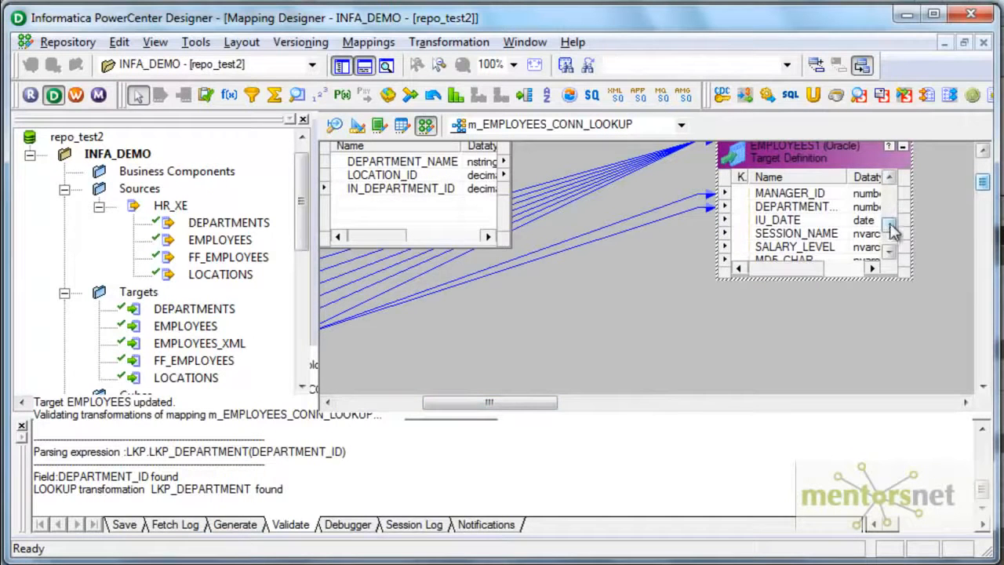
{"action": "left_click_drag", "start_coordinate": [890, 222], "coordinate": [890, 231]}
{"action": "scroll", "coordinate": [745, 259], "scroll_direction": "up", "scroll_amount": 2}
{"action": "left_click", "coordinate": [442, 226]}
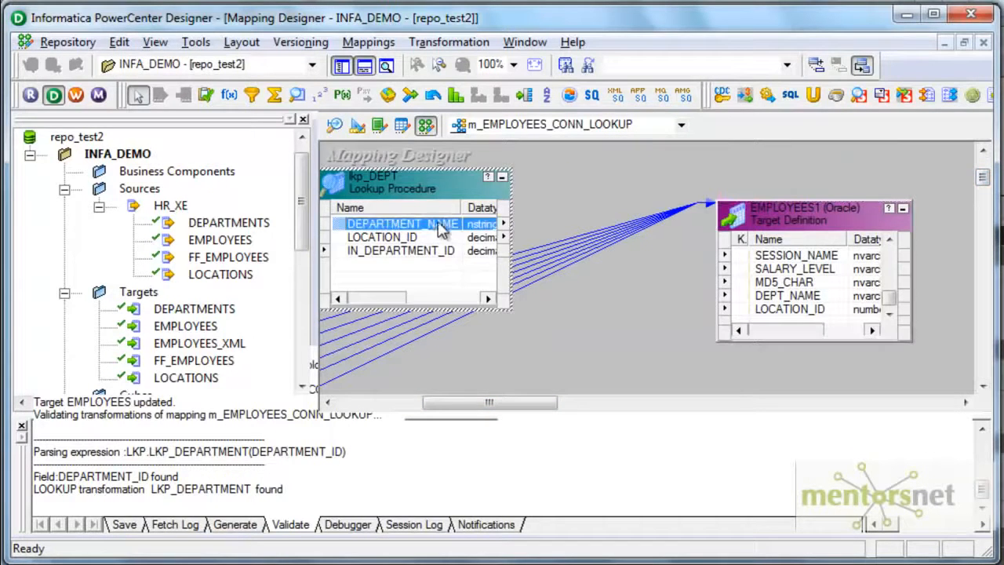
{"action": "mouse_move", "coordinate": [532, 240]}
{"action": "left_mouse_down"}
{"action": "mouse_move", "coordinate": [761, 287]}
{"action": "mouse_move", "coordinate": [787, 314]}
{"action": "mouse_move", "coordinate": [786, 296]}
{"action": "left_mouse_up"}
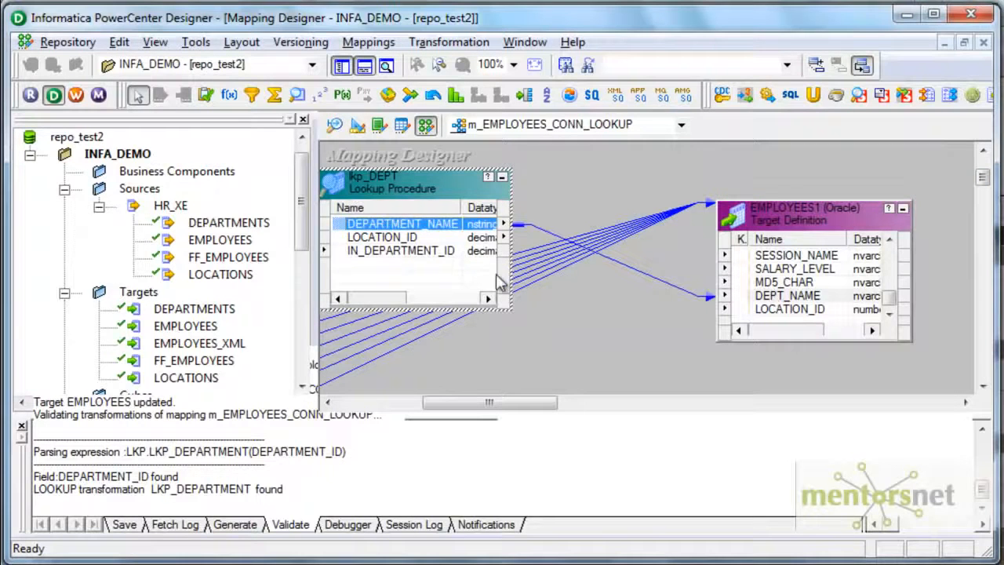
{"action": "left_click_drag", "start_coordinate": [412, 238], "coordinate": [788, 309]}
{"action": "left_click", "coordinate": [67, 41]}
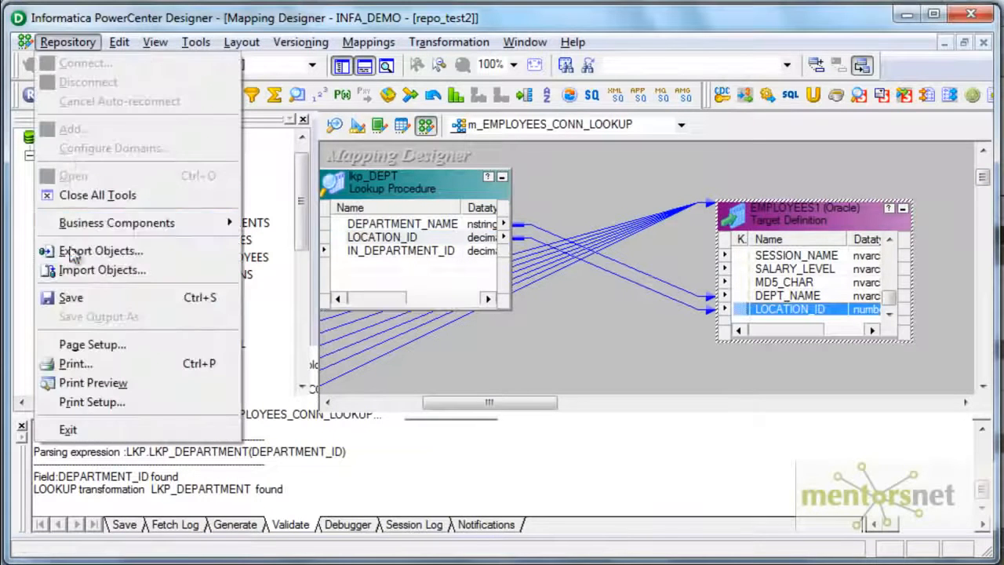
{"action": "left_click", "coordinate": [76, 299]}
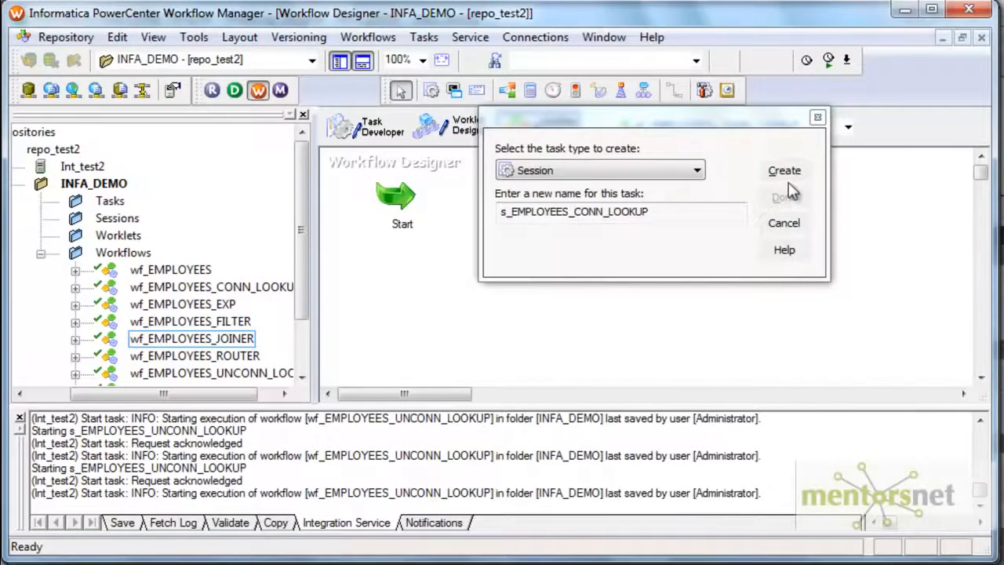
In Workflow Manager, try to create the session s_EMPLOYEES_CONN_LOOKUP with the mapping m_EMPLOYEES_CONN_LOOKUP.
{"action": "left_click", "coordinate": [788, 174]}
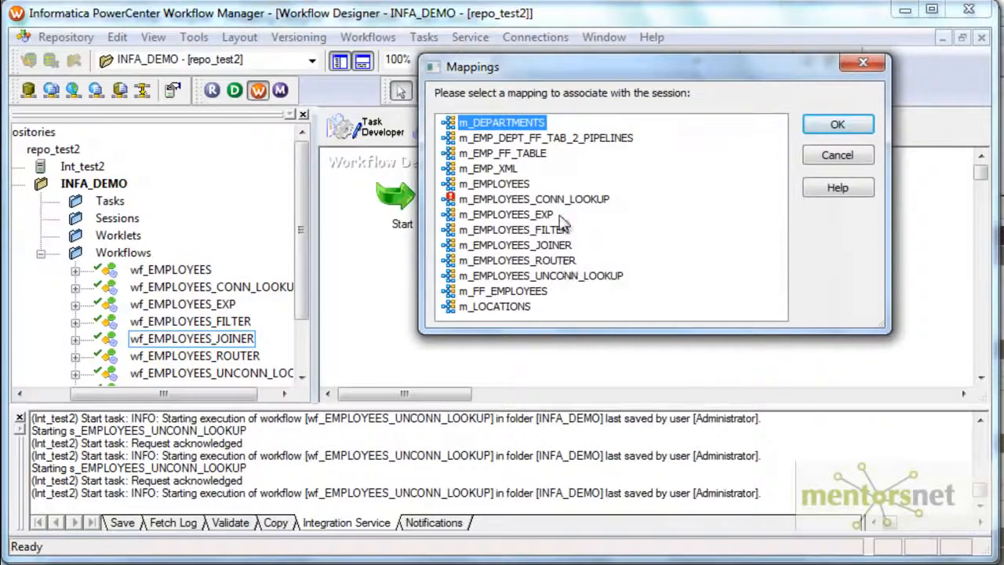
{"action": "left_click", "coordinate": [541, 200]}
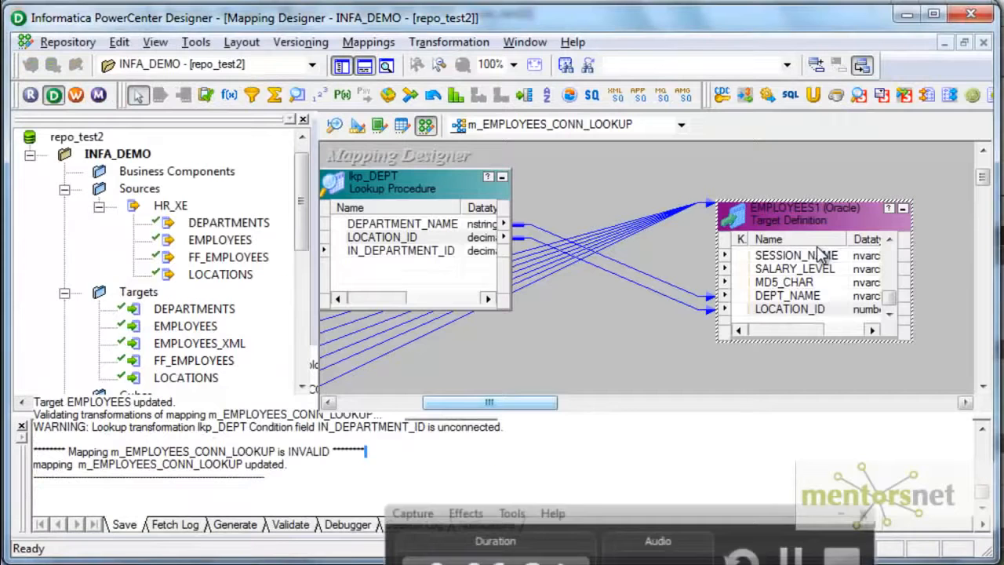
In Designer, link DEPARTMENT_ID of SQ_EMPLOYEES to IN_DEPARTMENT_ID of lkp_DEPT and save the repository.
{"action": "left_click_drag", "start_coordinate": [520, 403], "coordinate": [466, 403]}
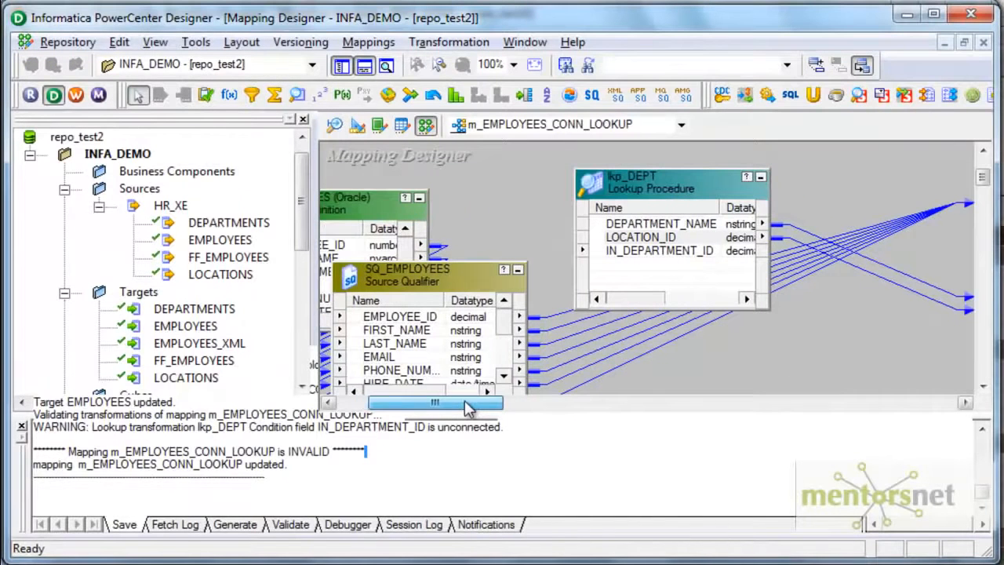
{"action": "left_click_drag", "start_coordinate": [455, 278], "coordinate": [454, 225]}
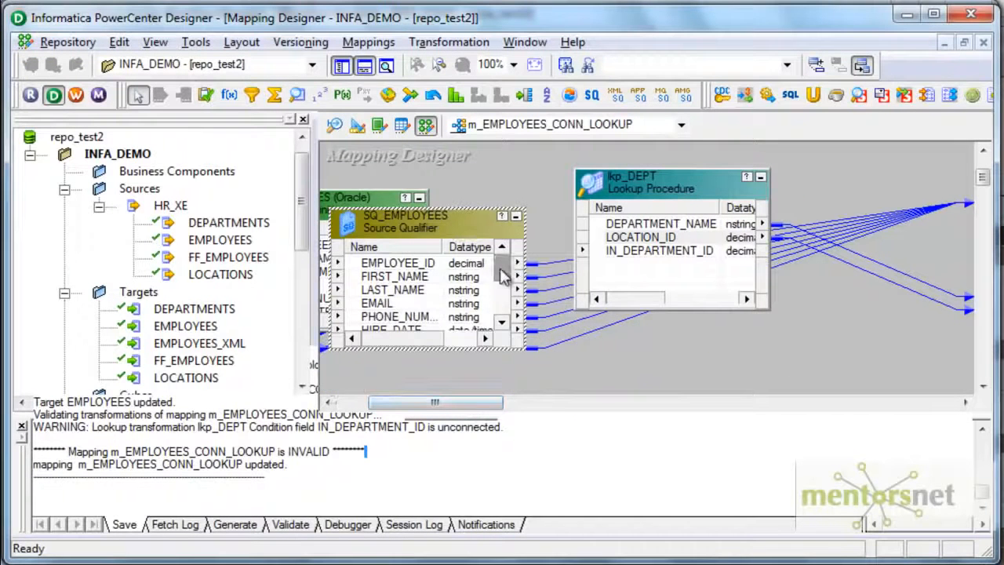
{"action": "left_click_drag", "start_coordinate": [501, 270], "coordinate": [502, 304]}
{"action": "left_click", "coordinate": [431, 317]}
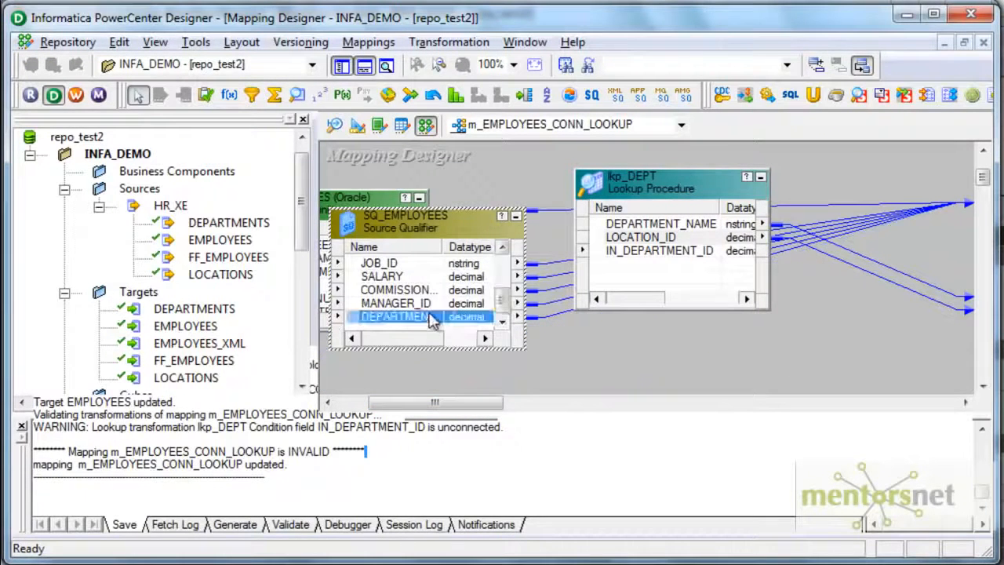
{"action": "left_click_drag", "start_coordinate": [444, 246], "coordinate": [462, 246]}
{"action": "left_click_drag", "start_coordinate": [448, 316], "coordinate": [620, 251]}
{"action": "left_click", "coordinate": [78, 44]}
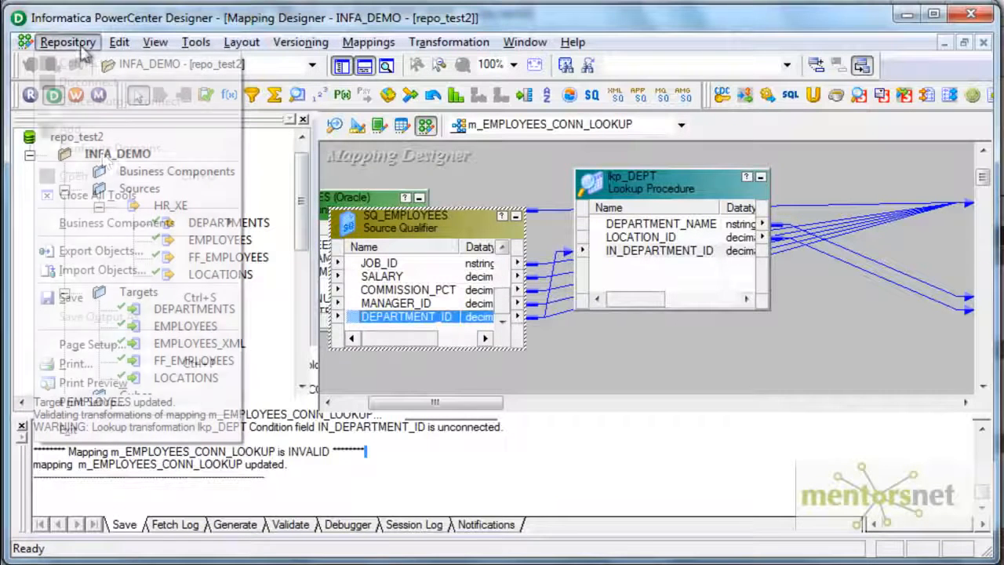
{"action": "left_click", "coordinate": [72, 297]}
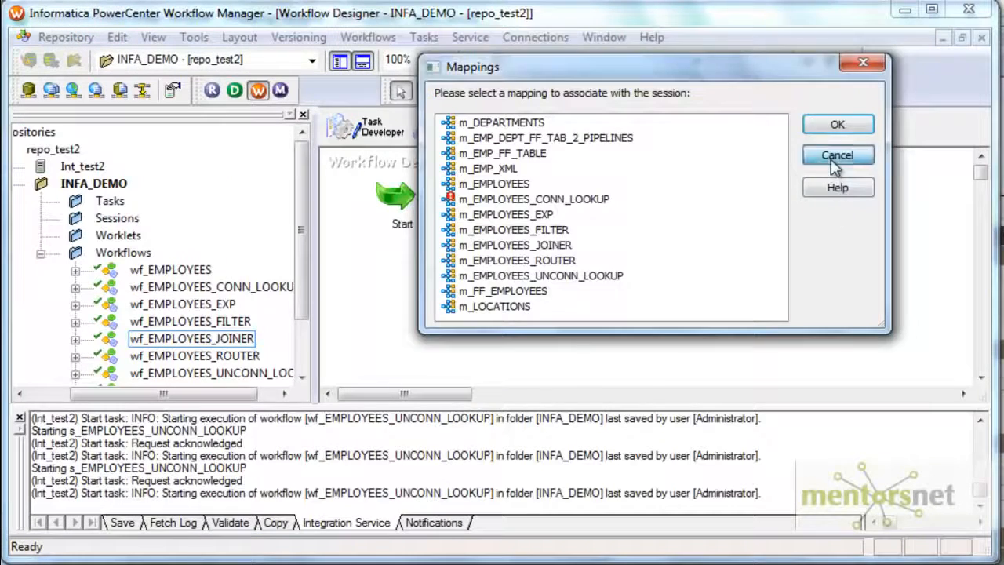
Create the session s_EMPLOYEES_CONN_LOOKUP with the mapping m_EMPLOYEES_CONN_LOOKUP and link the Start task to it.
{"action": "left_click", "coordinate": [831, 156]}
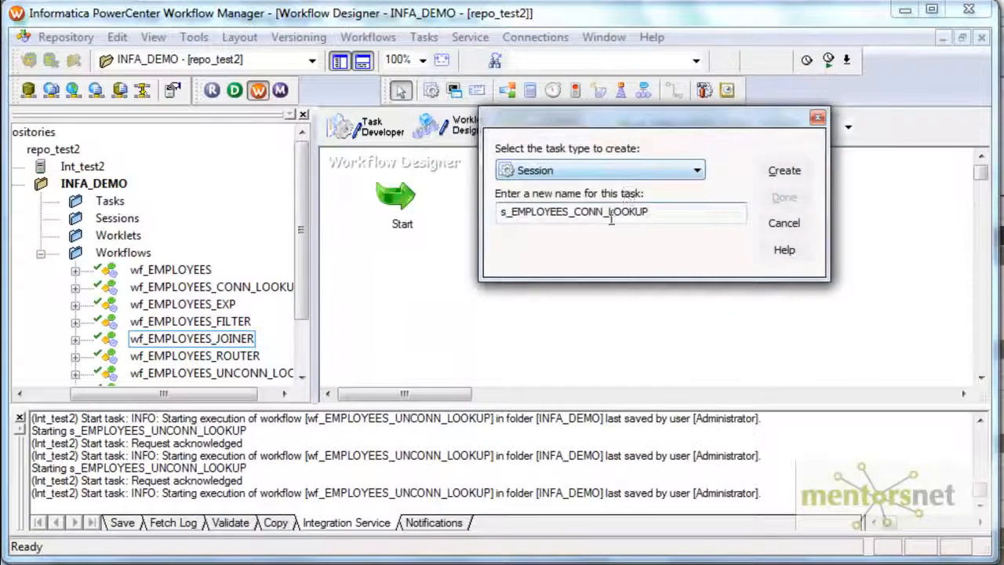
{"action": "left_click", "coordinate": [784, 170]}
{"action": "double_click", "coordinate": [552, 201]}
{"action": "left_click", "coordinate": [785, 196]}
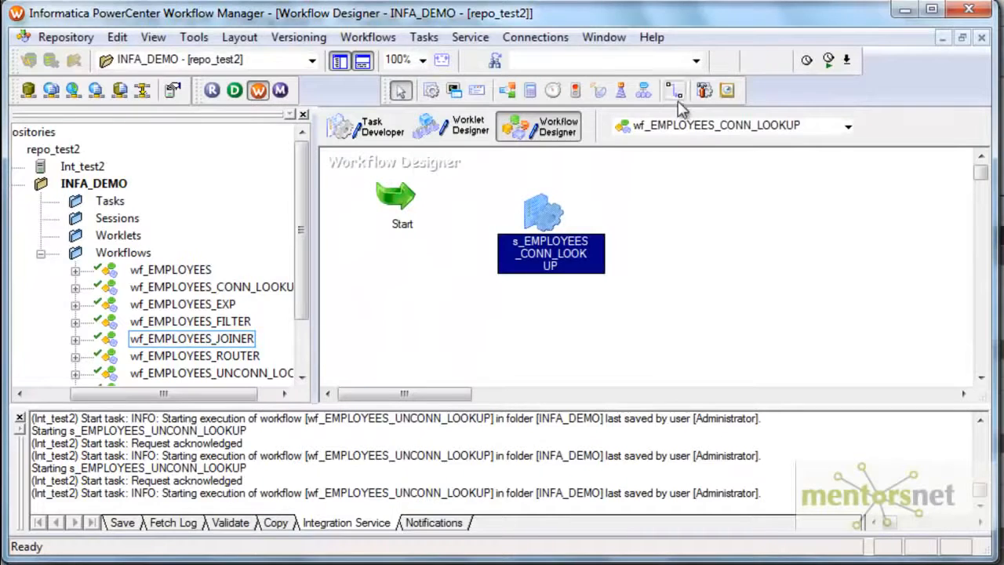
{"action": "left_click", "coordinate": [675, 90]}
{"action": "left_click_drag", "start_coordinate": [396, 196], "coordinate": [549, 220]}
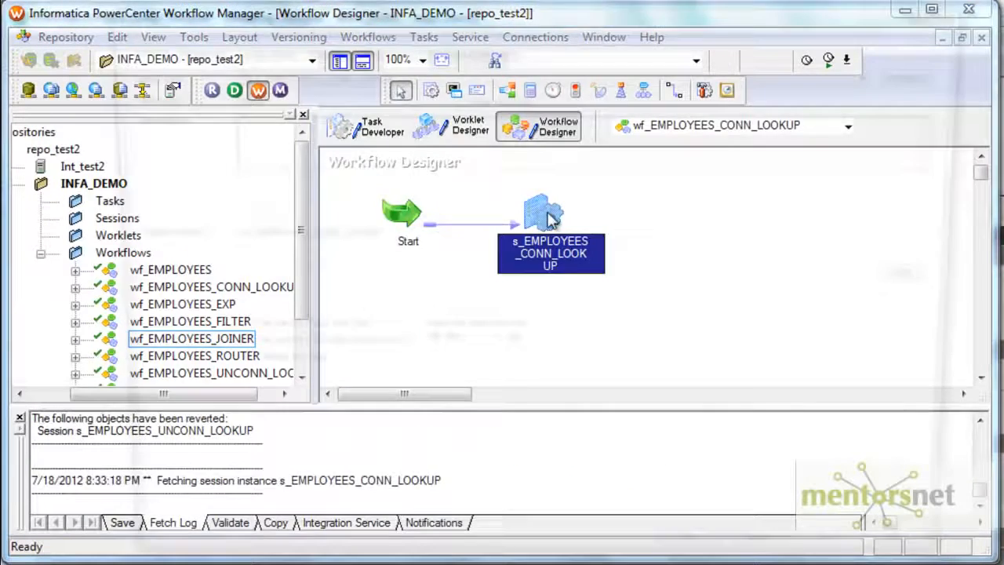
Set the session to fail its parent if it fails, with HR as the $Source connection value and TARGET as the $Target connection value.
{"action": "double_click", "coordinate": [549, 220]}
{"action": "left_click", "coordinate": [221, 333]}
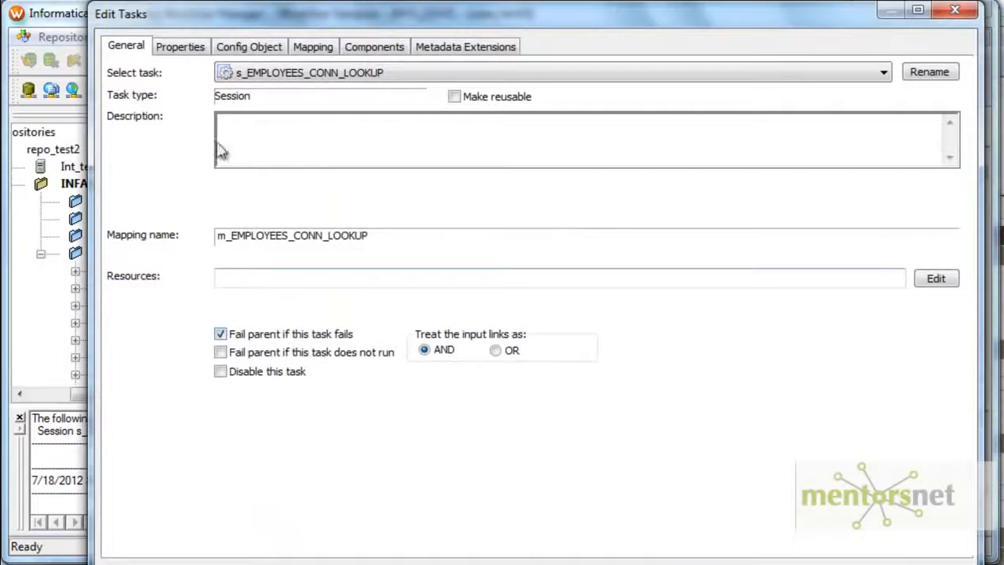
{"action": "left_click", "coordinate": [180, 47]}
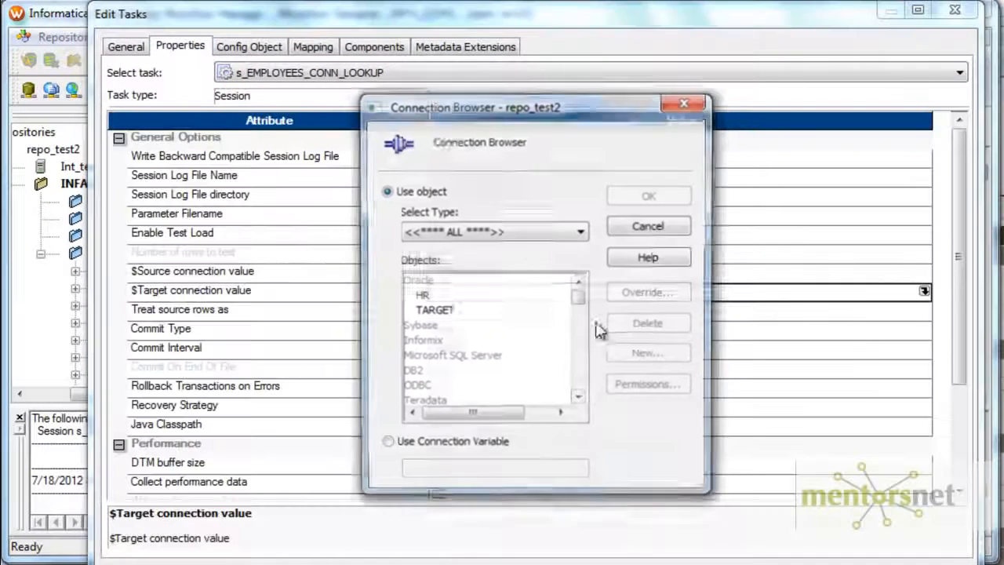
{"action": "left_click", "coordinate": [457, 314]}
{"action": "left_click", "coordinate": [643, 195]}
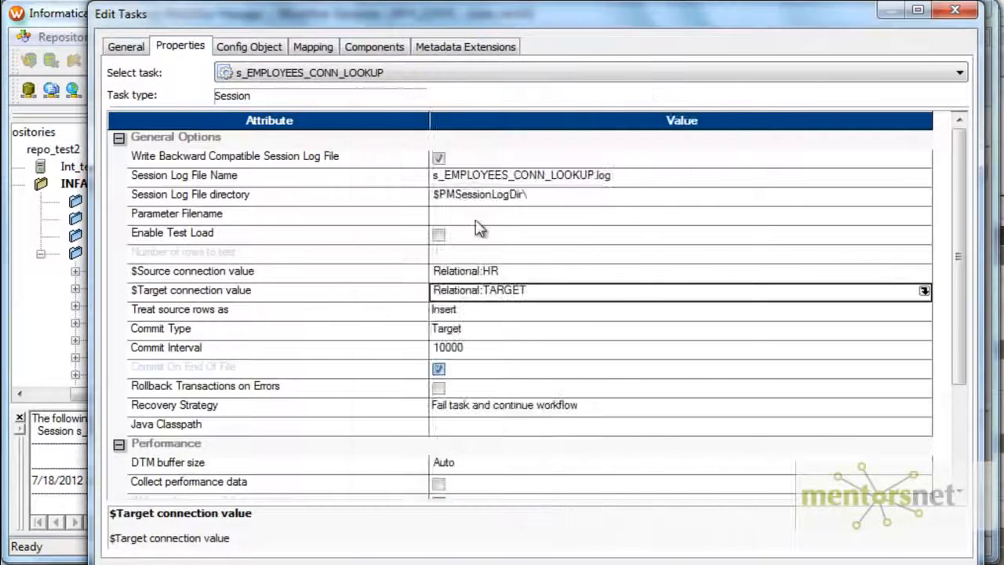
In the session configuration, save the session log for 5 runs and set Stop on errors to 1.
{"action": "left_click", "coordinate": [250, 46]}
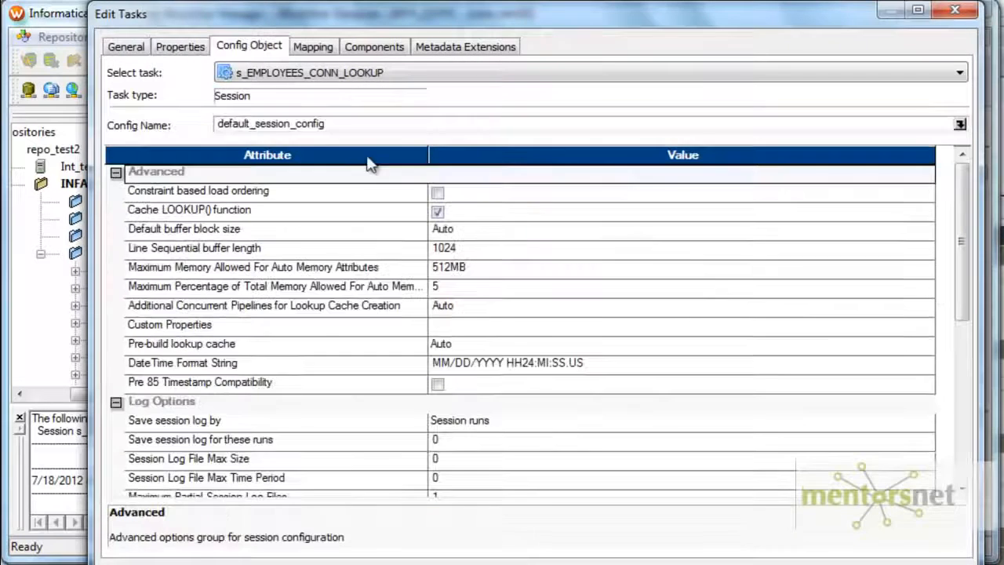
{"action": "left_click", "coordinate": [468, 441]}
{"action": "type", "text": "5"}
{"action": "scroll", "coordinate": [633, 436], "scroll_direction": "down", "scroll_amount": 4}
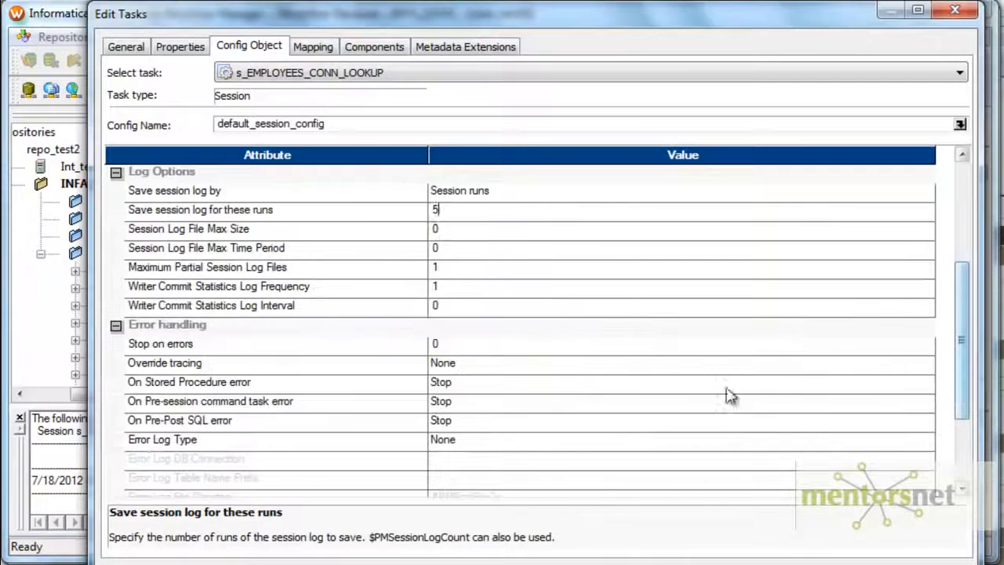
{"action": "left_click", "coordinate": [553, 350]}
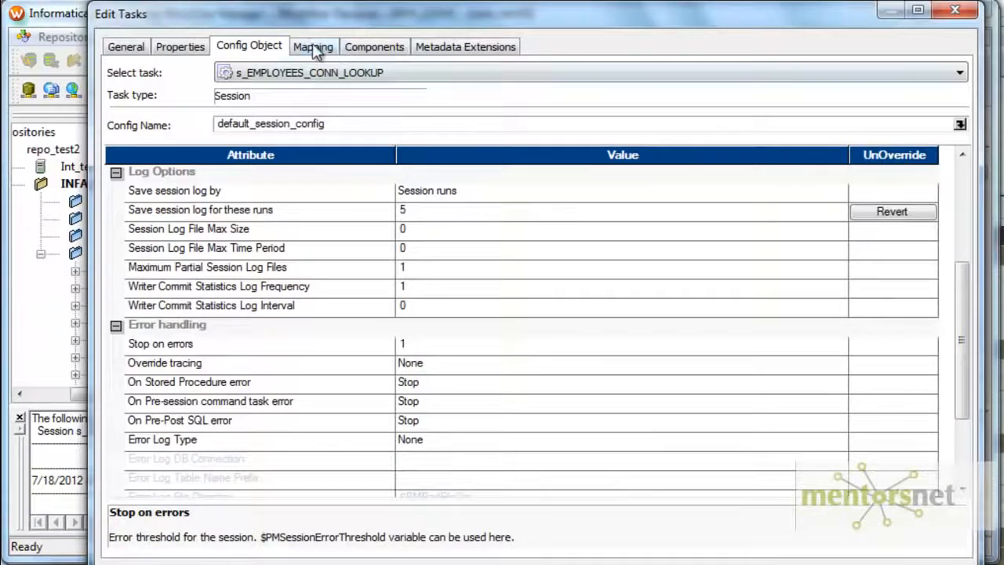
Set the database connection of the source SQ_EMPLOYEES to the connection variable $Source.
{"action": "left_click", "coordinate": [313, 47]}
{"action": "left_click", "coordinate": [233, 199]}
{"action": "left_click", "coordinate": [747, 328]}
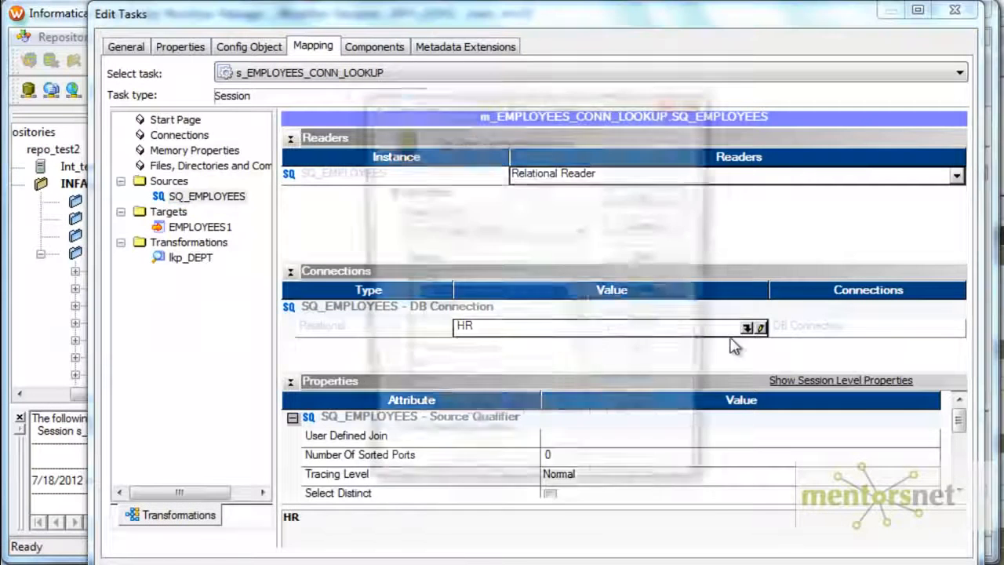
{"action": "left_click", "coordinate": [385, 445]}
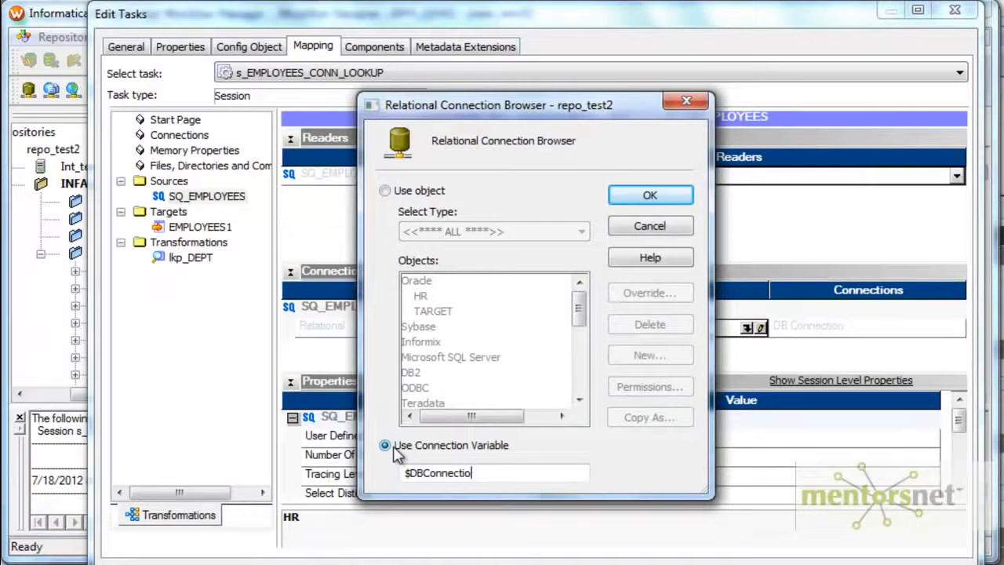
{"action": "key", "text": "BackSpace"}
{"action": "key", "text": "BackSpace"}
{"action": "key", "text": "BackSpace"}
{"action": "key", "text": "BackSpace"}
{"action": "key", "text": "BackSpace"}
{"action": "key", "text": "BackSpace"}
{"action": "key", "text": "BackSpace"}
{"action": "type", "text": "Source"}
{"action": "left_click", "coordinate": [650, 194]}
Set the database connection of the target EMPLOYEES1 to the connection variable $Target.
{"action": "left_click", "coordinate": [200, 226]}
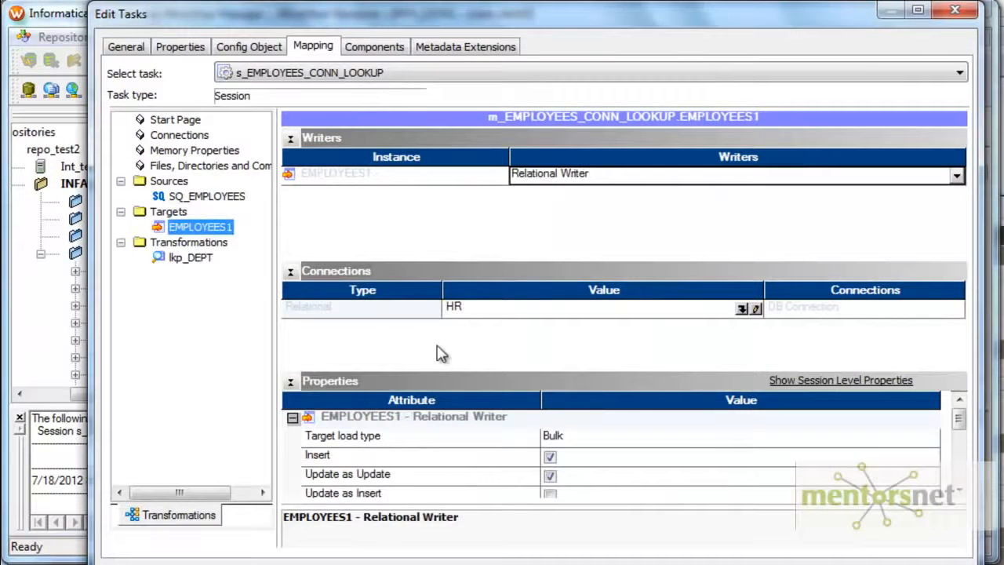
{"action": "key", "text": "BackSpace"}
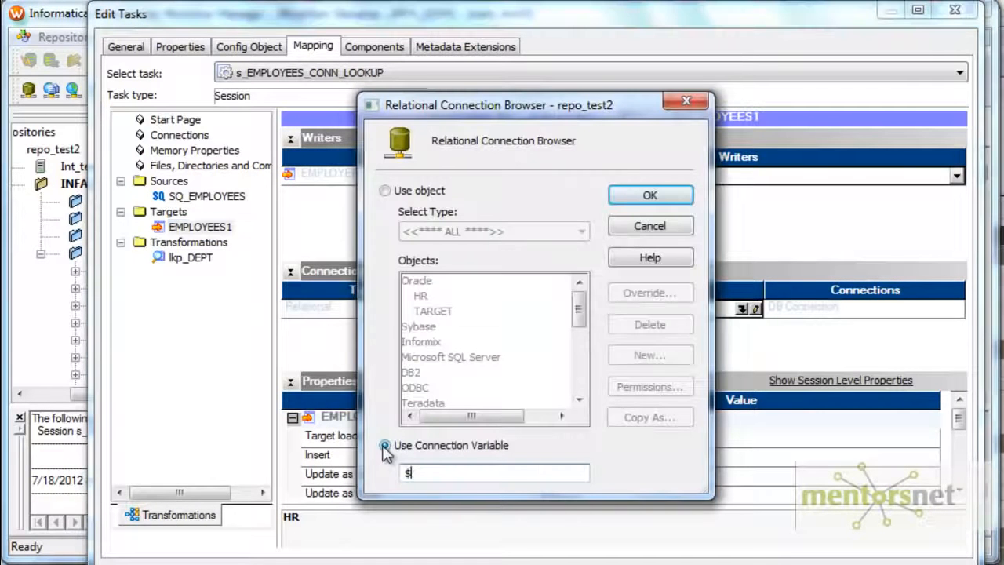
{"action": "type", "text": "Target"}
{"action": "left_click", "coordinate": [650, 195]}
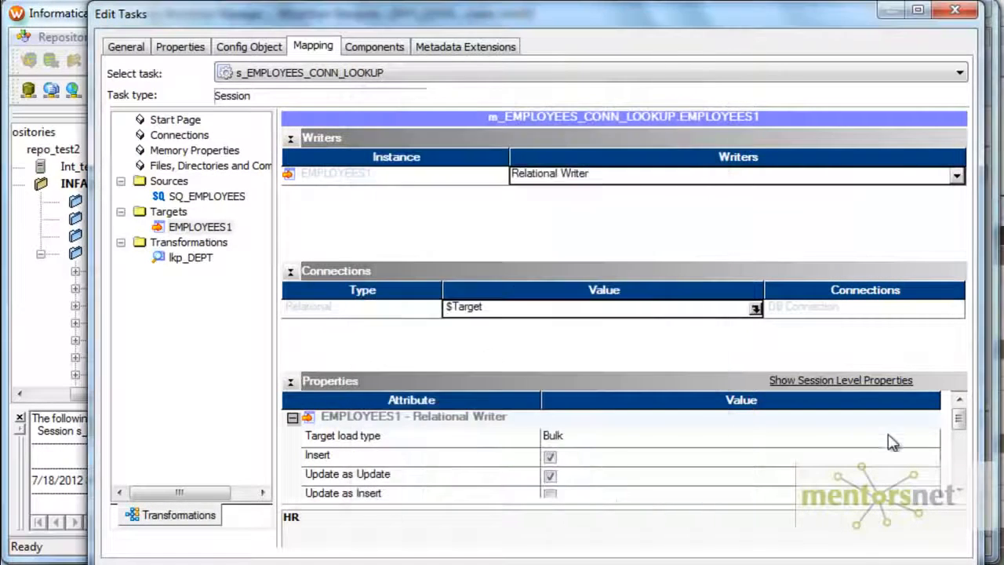
Choose the target load type for EMPLOYEES1, enable its truncate target table option, and accept the session settings.
{"action": "left_click", "coordinate": [932, 444]}
{"action": "left_click", "coordinate": [931, 441]}
{"action": "left_click", "coordinate": [680, 457]}
{"action": "left_click_drag", "start_coordinate": [960, 420], "coordinate": [962, 438]}
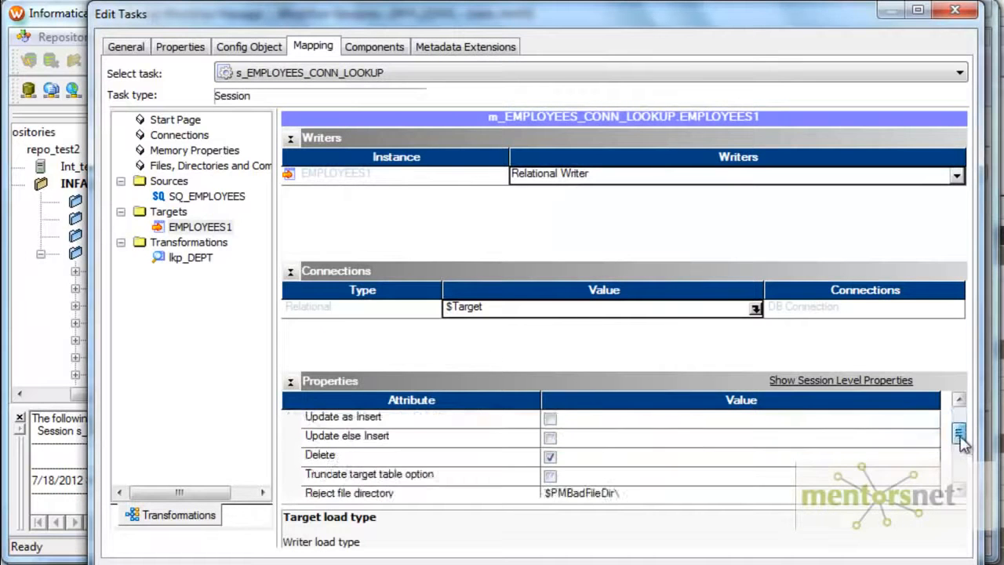
{"action": "left_click", "coordinate": [550, 476]}
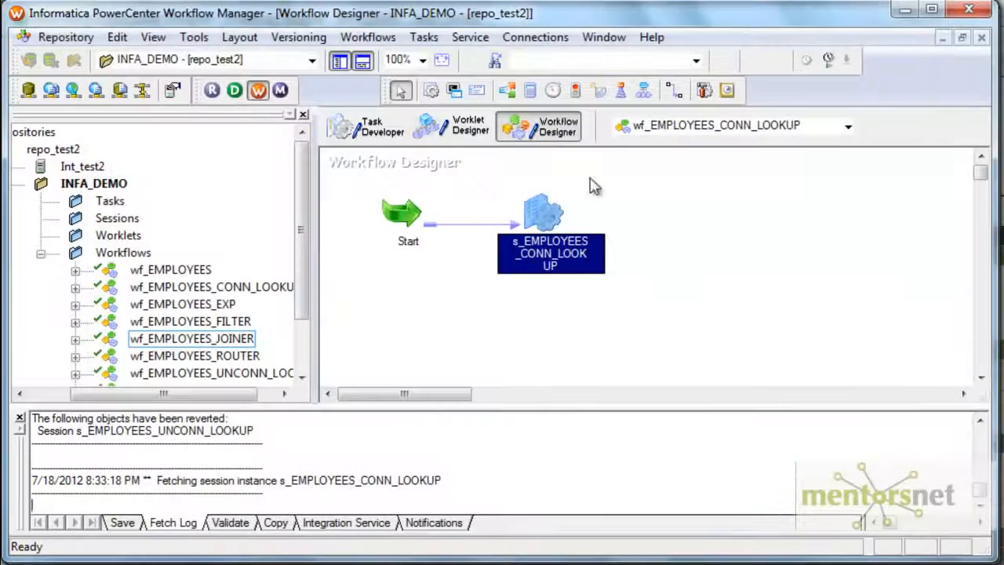
Save the repository and start the workflow wf_EMPLOYEES_CONN_LOOKUP.
{"action": "left_click", "coordinate": [55, 37]}
{"action": "left_click", "coordinate": [63, 264]}
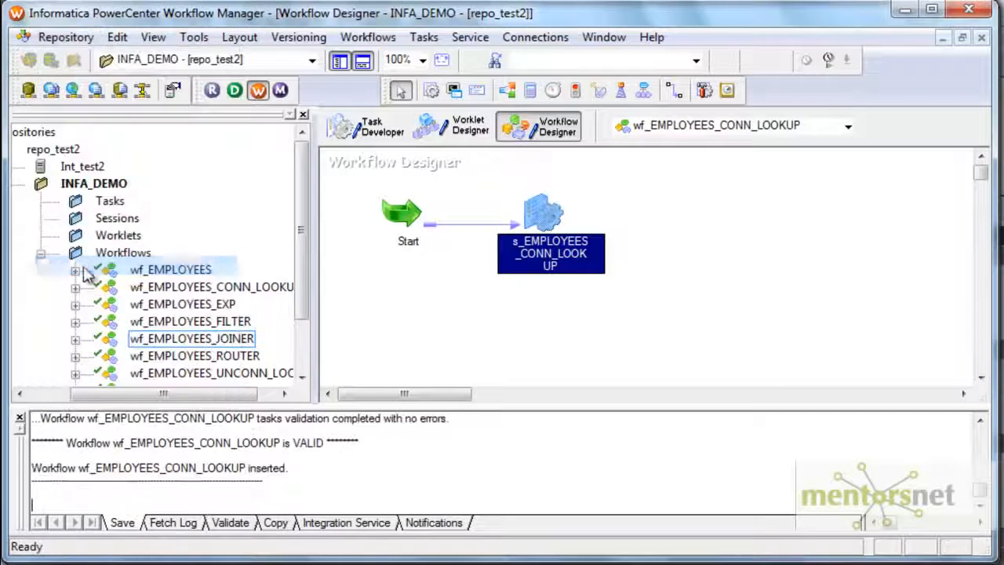
{"action": "right_click", "coordinate": [540, 213]}
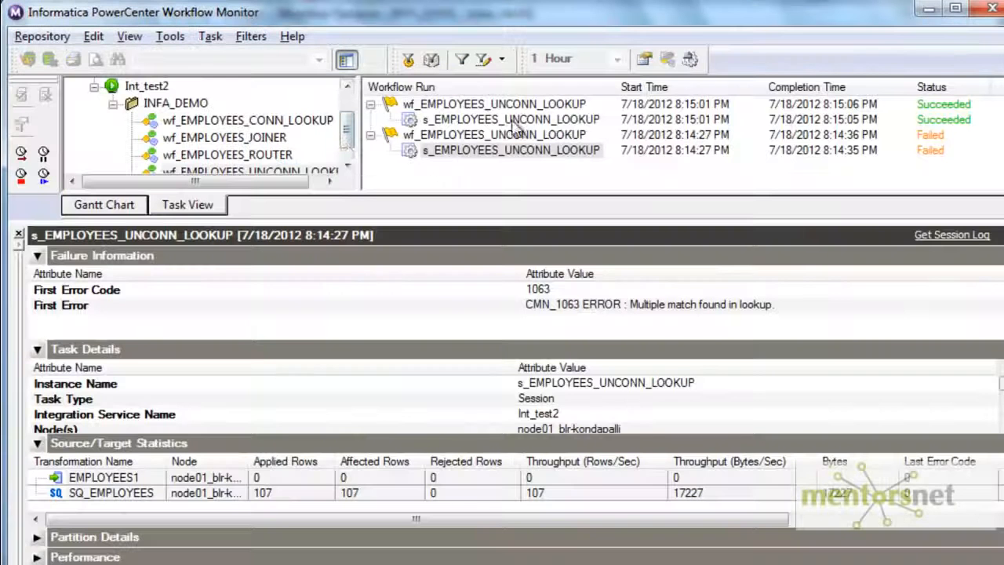
In Workflow Monitor, show the runs of wf_EMPLOYEES_CONN_LOOKUP and get the run properties of s_EMPLOYEES_CONN_LOOKUP.
{"action": "left_click", "coordinate": [314, 169]}
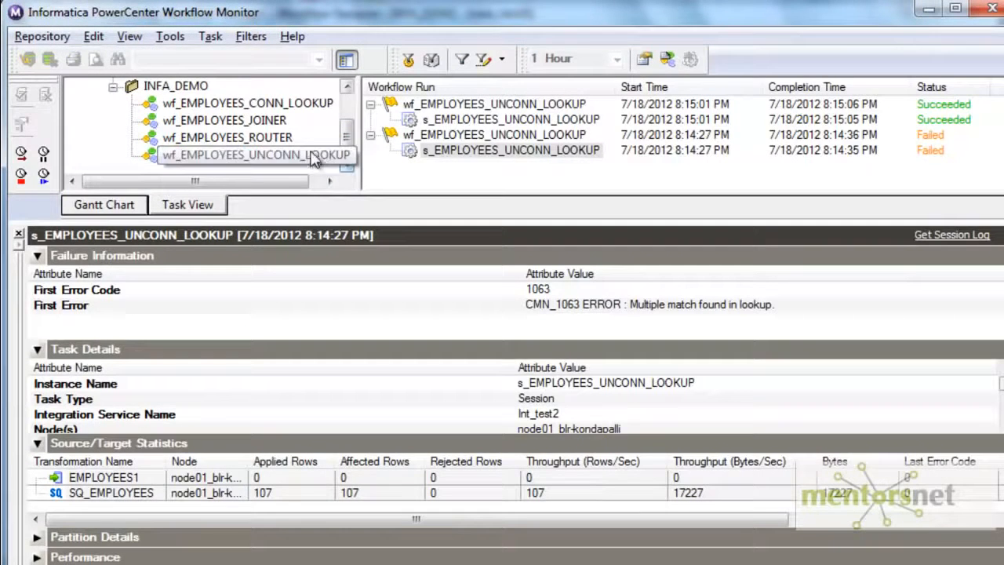
{"action": "left_click", "coordinate": [298, 102]}
{"action": "right_click", "coordinate": [500, 120]}
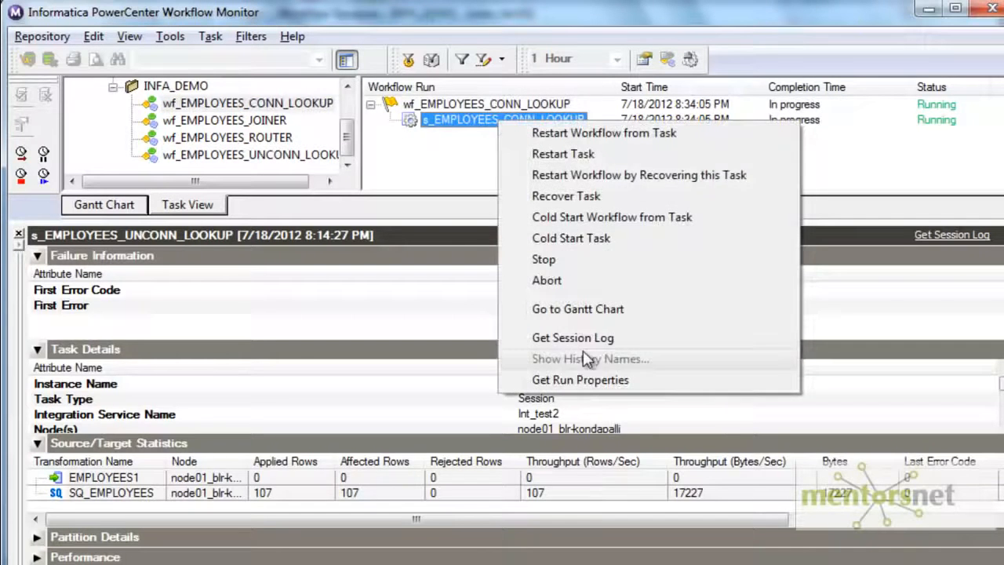
{"action": "left_click", "coordinate": [587, 381]}
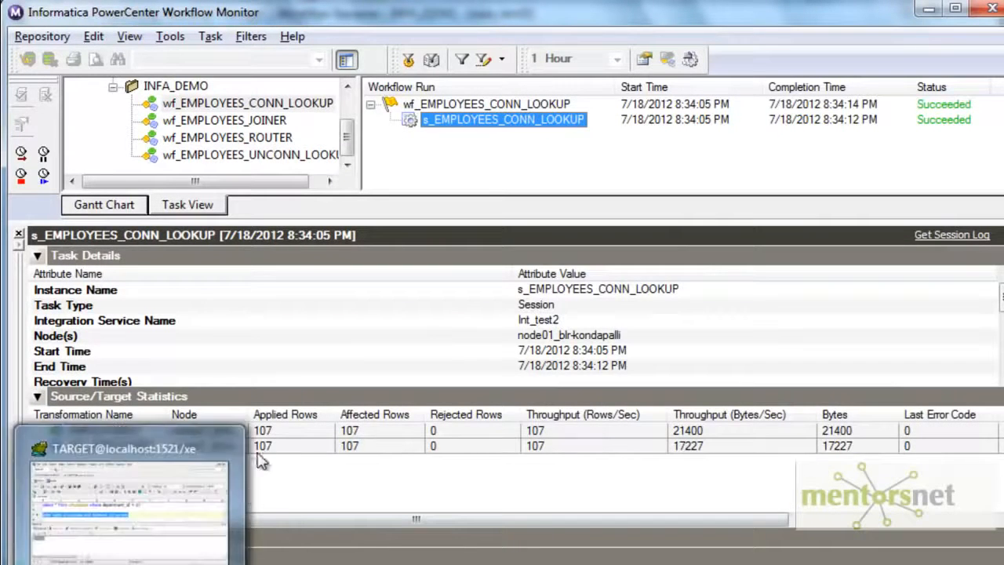
In Toad, run "select * from employees" on the TARGET connection and examine the DEPT_NAME and LOCATION_ID columns in the results.
{"action": "left_click", "coordinate": [155, 473]}
{"action": "left_click_drag", "start_coordinate": [297, 245], "coordinate": [45, 242]}
{"action": "left_click", "coordinate": [30, 178]}
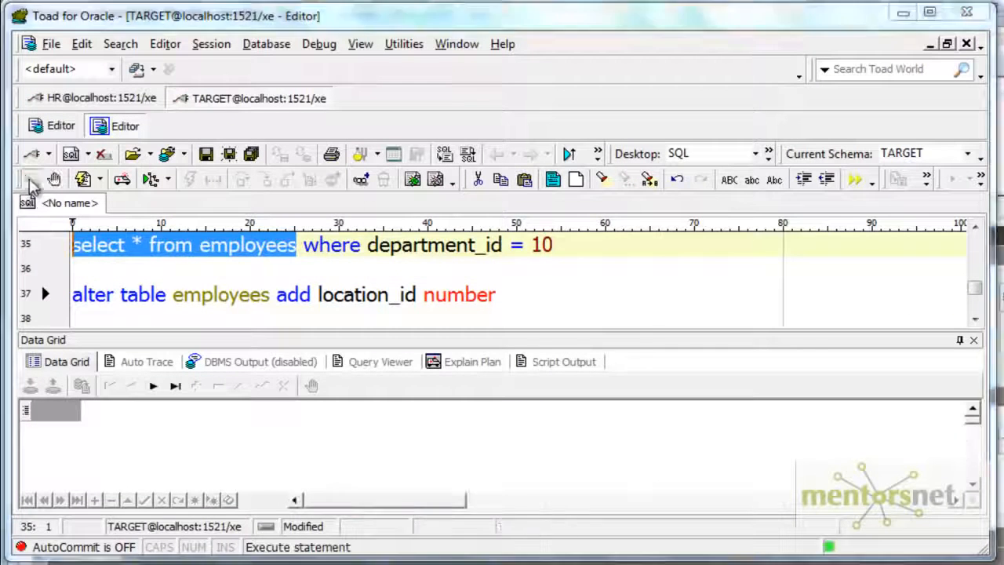
{"action": "left_click", "coordinate": [854, 454]}
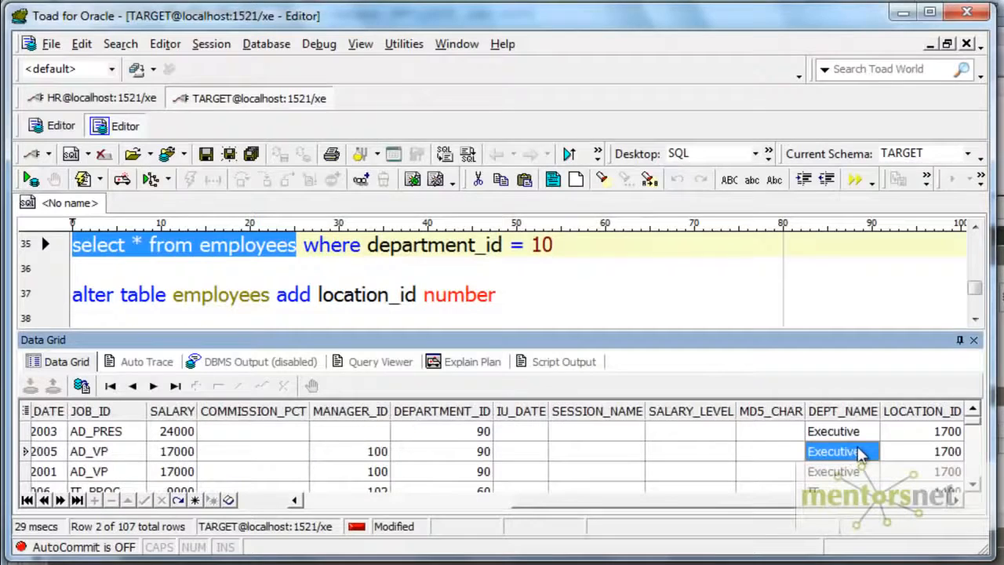
{"action": "double_click", "coordinate": [853, 451]}
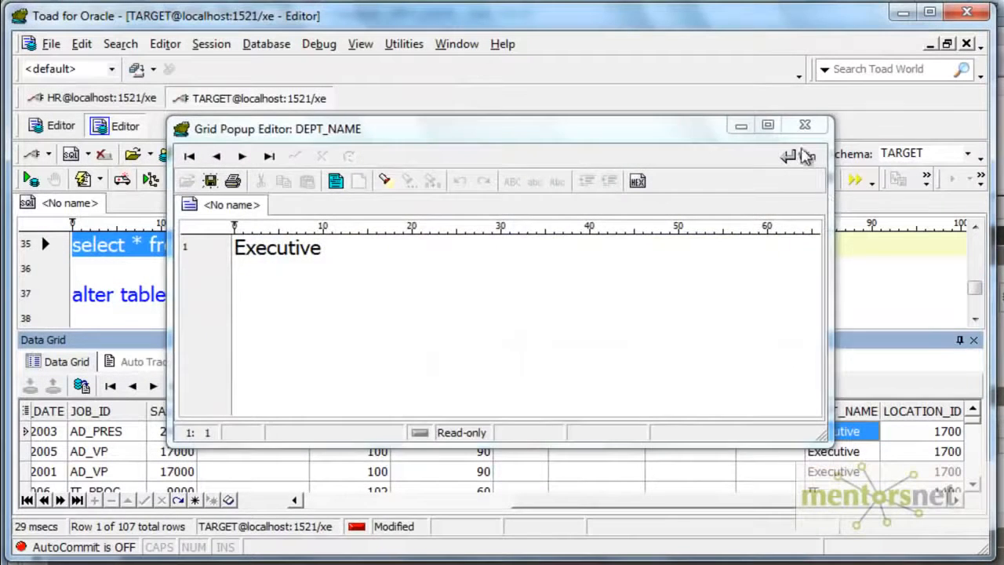
{"action": "left_click", "coordinate": [805, 125]}
{"action": "left_click_drag", "start_coordinate": [973, 420], "coordinate": [980, 469]}
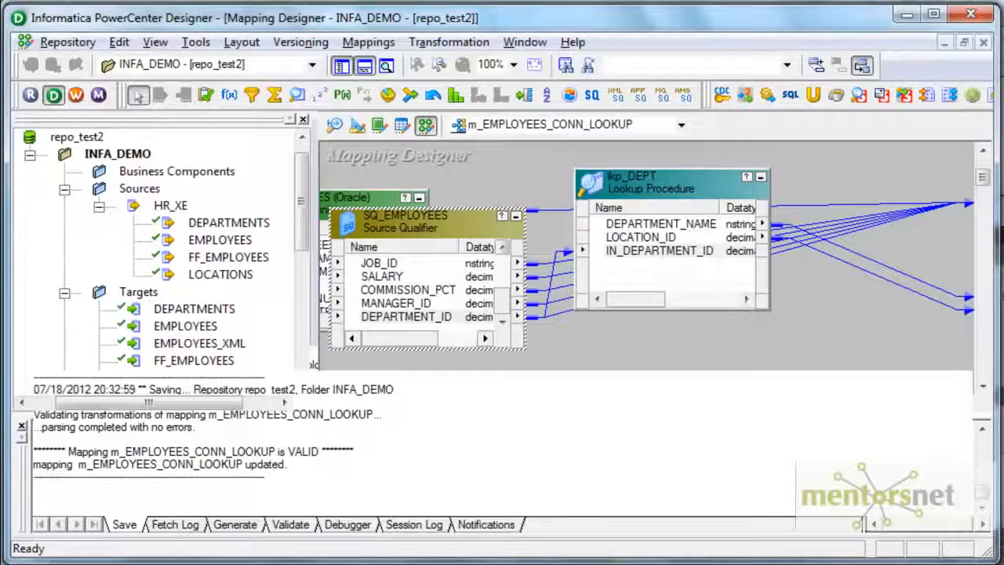
In Designer, arrange all objects of the mapping m_EMPLOYEES_CONN_LOOKUP as icons and review the data flow.
{"action": "right_click", "coordinate": [547, 162]}
{"action": "left_click", "coordinate": [587, 270]}
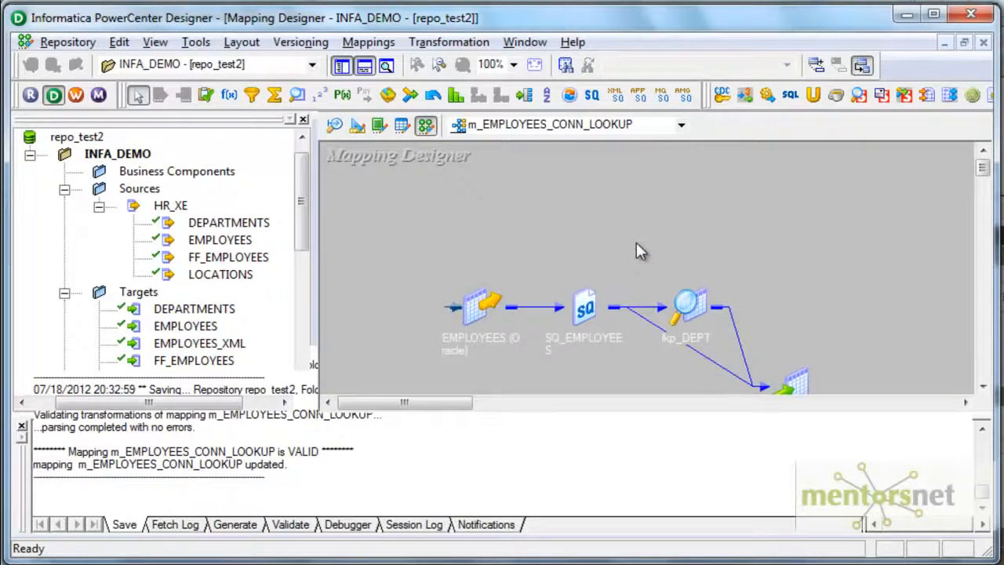
{"action": "scroll", "coordinate": [582, 223], "scroll_direction": "down", "scroll_amount": 3}
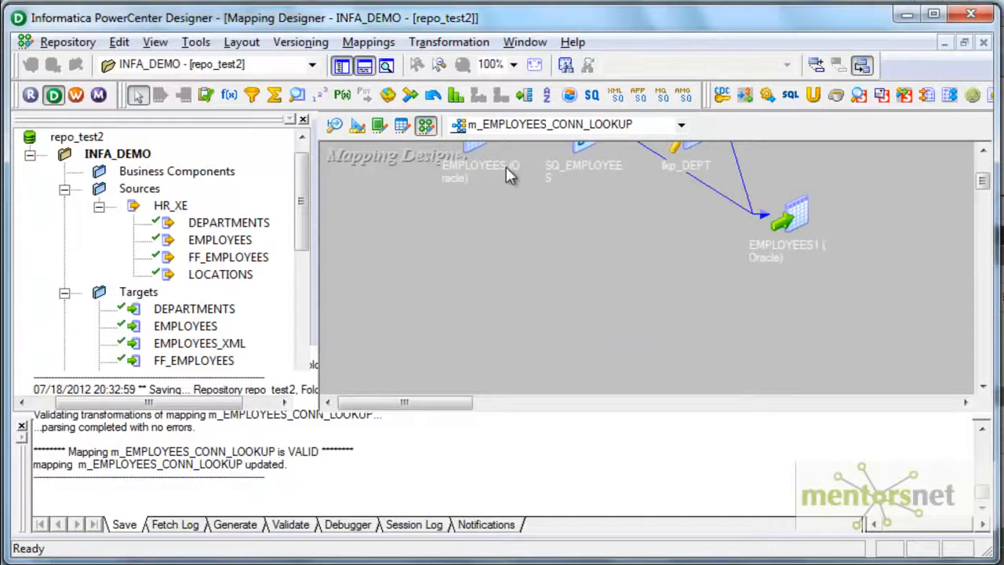
{"action": "scroll", "coordinate": [622, 196], "scroll_direction": "up", "scroll_amount": 2}
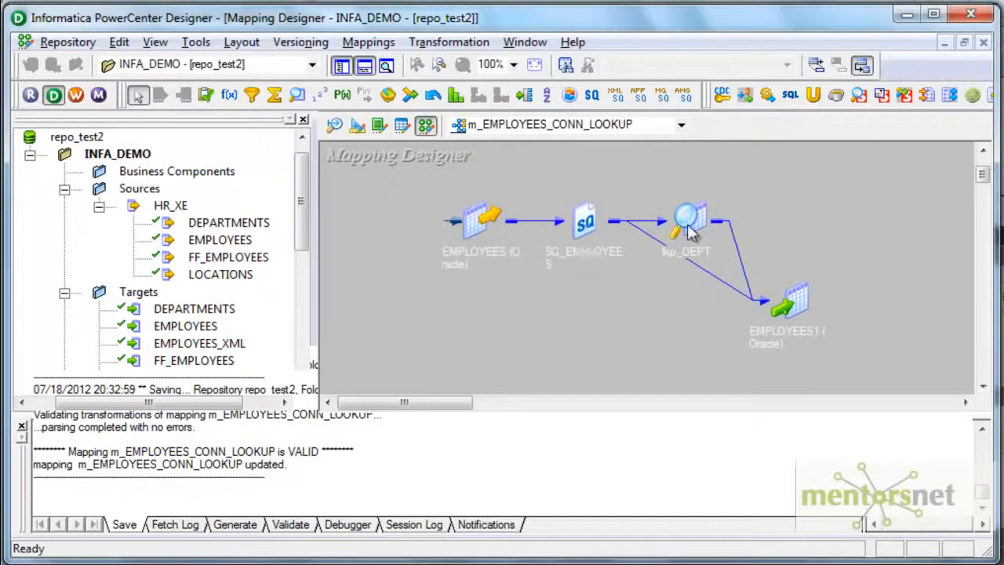